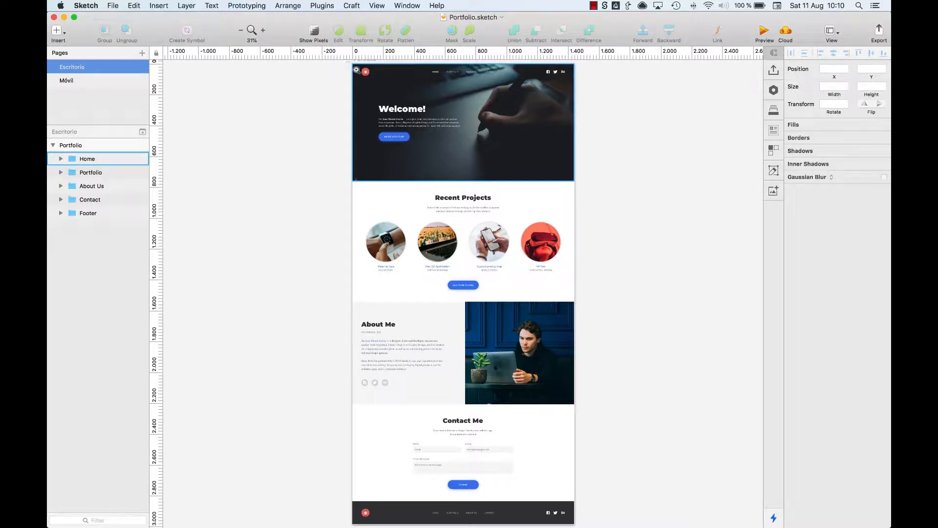
# Create a shared text style named Styles/Encabezado 1 from the Welcome! heading in the Home section
pyautogui.moveTo(357, 70); pyautogui.dragTo(569, 178)
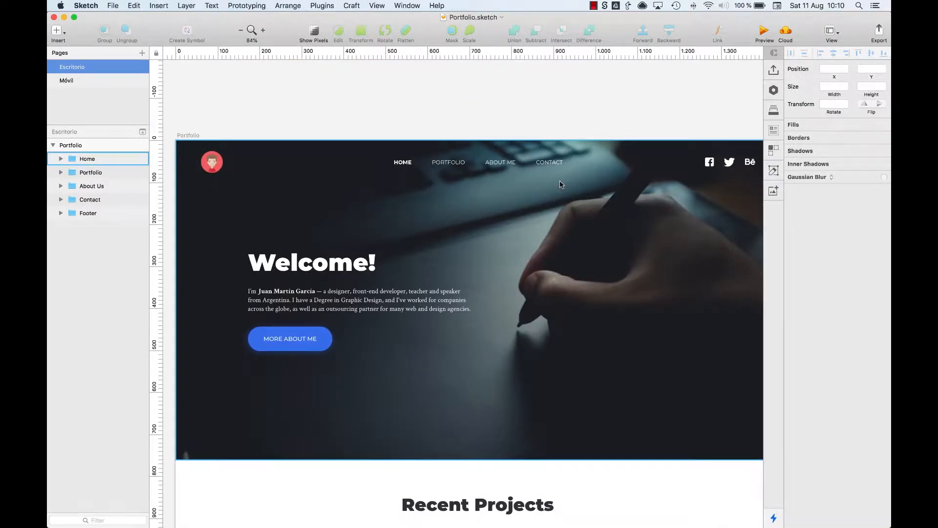
pyautogui.keyDown('super'); pyautogui.click(292, 267); pyautogui.keyUp('super')
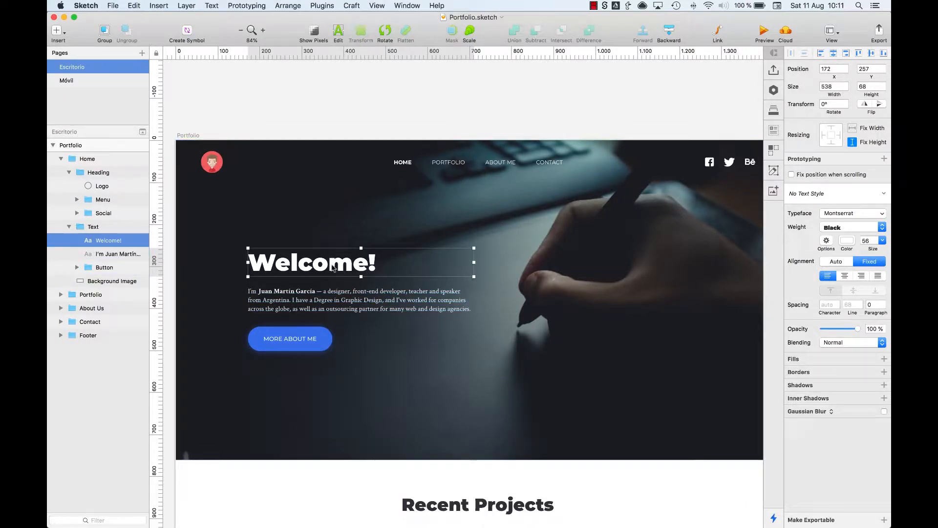
pyautogui.click(815, 195)
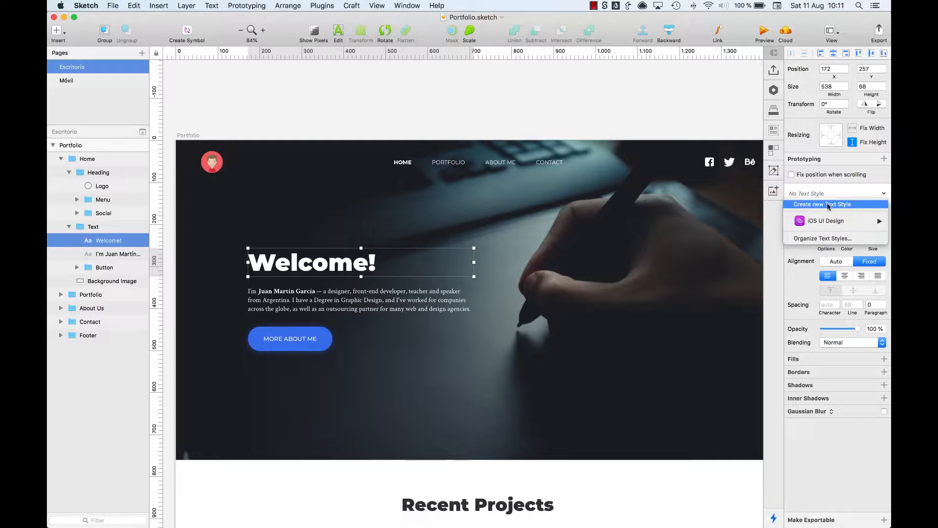
pyautogui.click(829, 204)
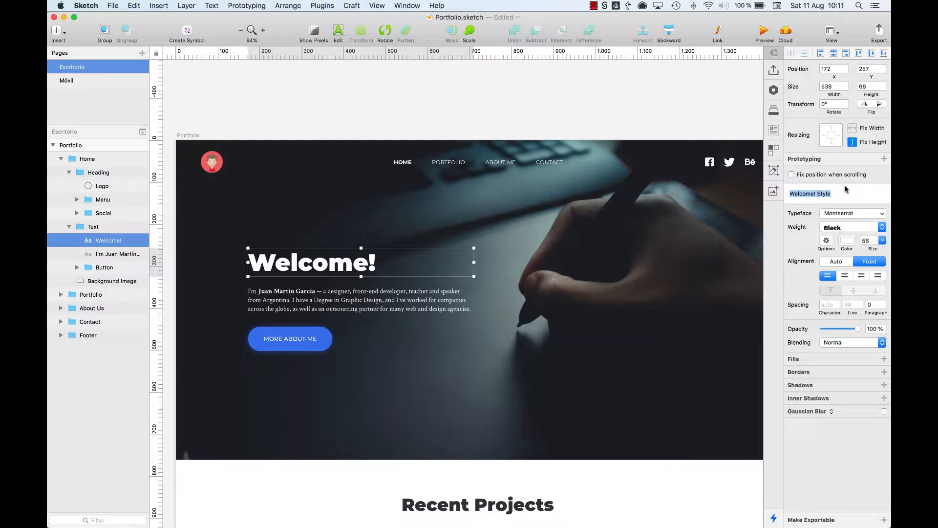
pyautogui.write('Styles/Encabezado 1')
pyautogui.press('Return')
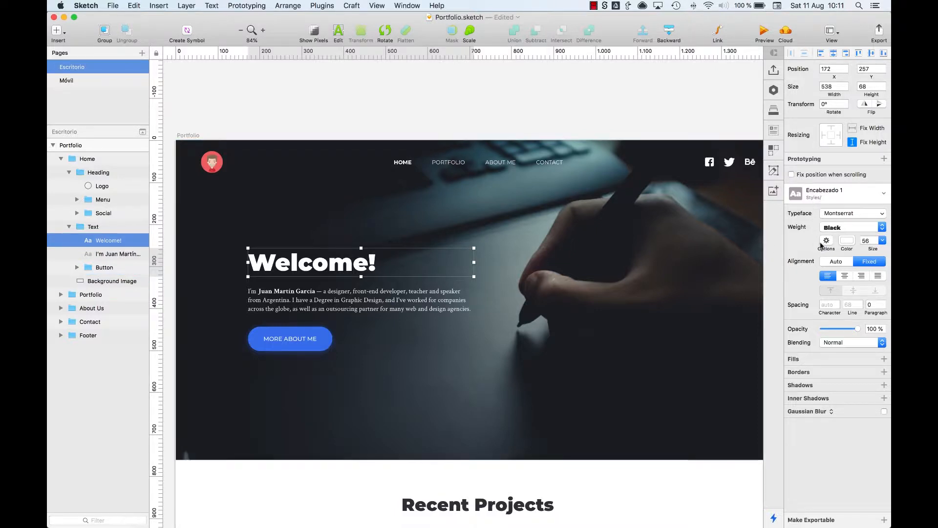
# Recolour the Welcome! heading to dark grey 3C3C3C, and reset it to its Encabezado 1 text style
pyautogui.click(844, 241)
pyautogui.moveTo(807, 318); pyautogui.dragTo(788, 322)
pyautogui.click(818, 195)
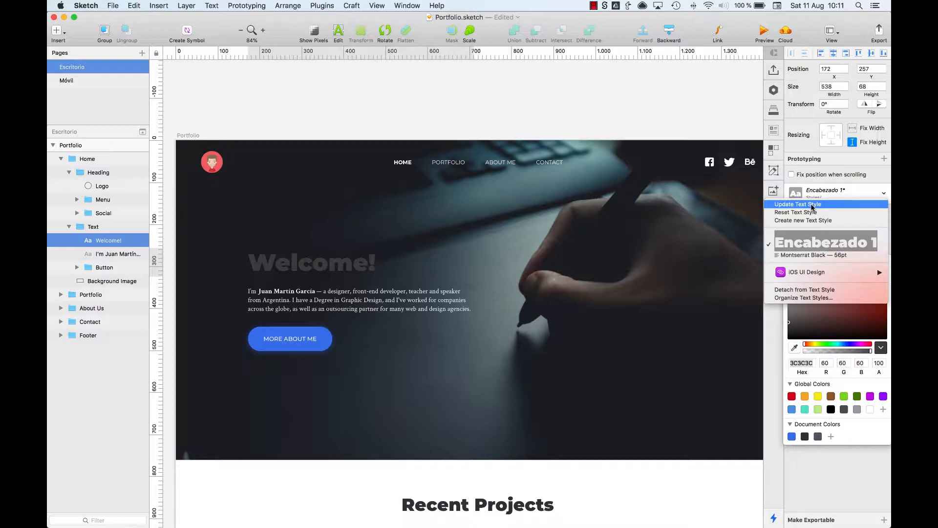
pyautogui.click(811, 212)
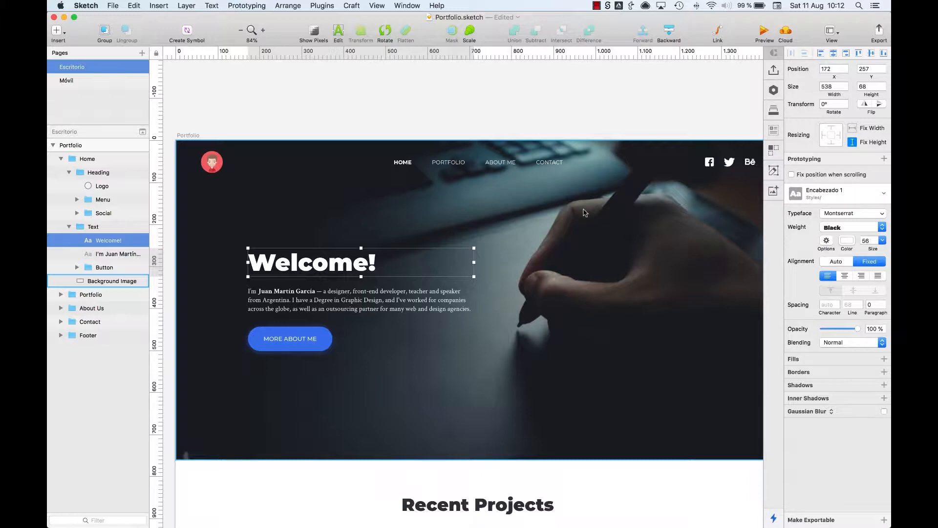
# Create a shared text style named Styles/Mayúsculas from the PORTFOLIO item in the header menu
pyautogui.click(375, 129)
pyautogui.press('z')
pyautogui.moveTo(376, 129); pyautogui.dragTo(580, 185)
pyautogui.keyDown('super'); pyautogui.click(378, 313); pyautogui.keyUp('super')
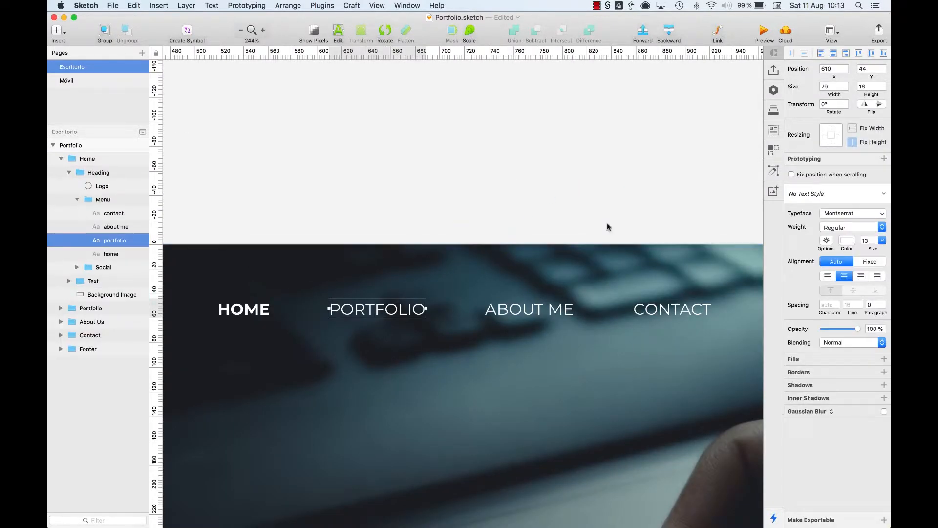
pyautogui.click(845, 198)
pyautogui.click(806, 204)
pyautogui.write('Mayúsculas')
pyautogui.press('Return')
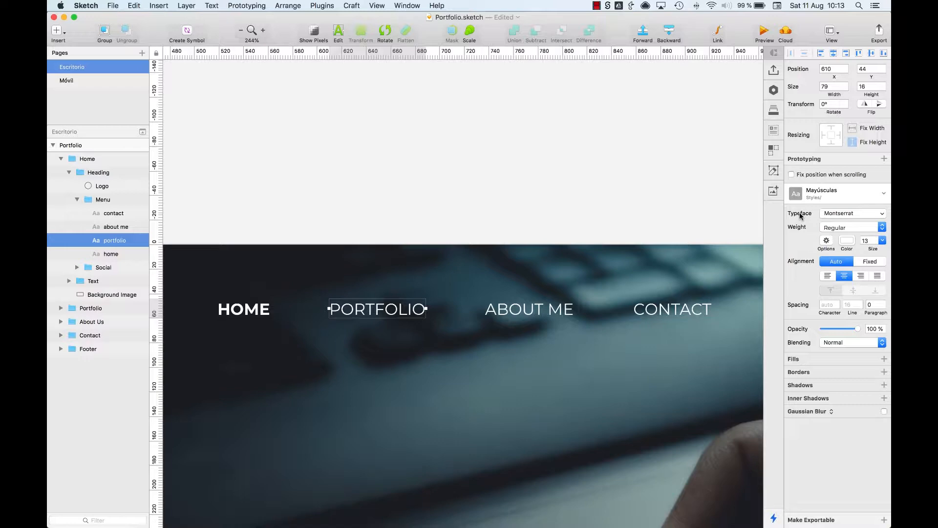
# Apply the Mayúsculas text style to the HOME, ABOUT ME and CONTACT items of the header menu
pyautogui.moveTo(561, 228); pyautogui.dragTo(660, 317)
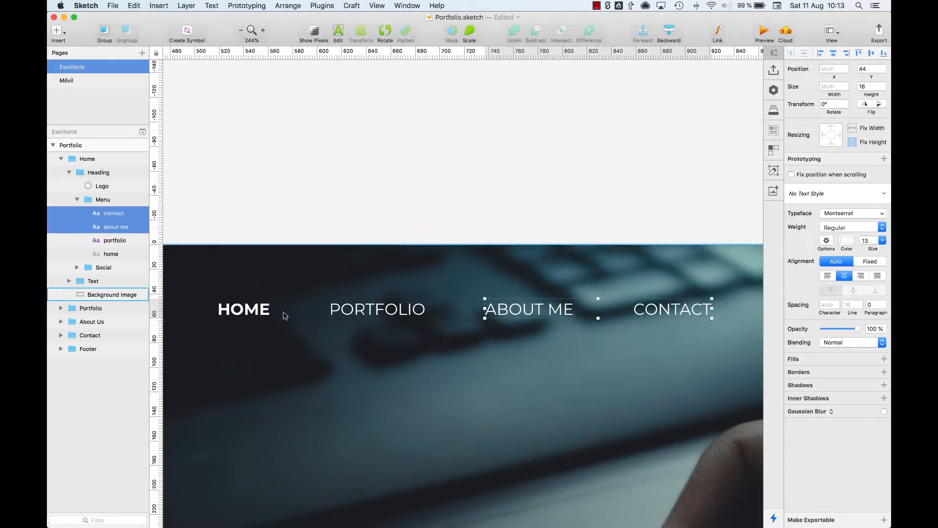
pyautogui.keyDown('shift'); pyautogui.keyDown('super'); pyautogui.click(250, 311); pyautogui.keyUp('super'); pyautogui.keyUp('shift')
pyautogui.click(845, 194)
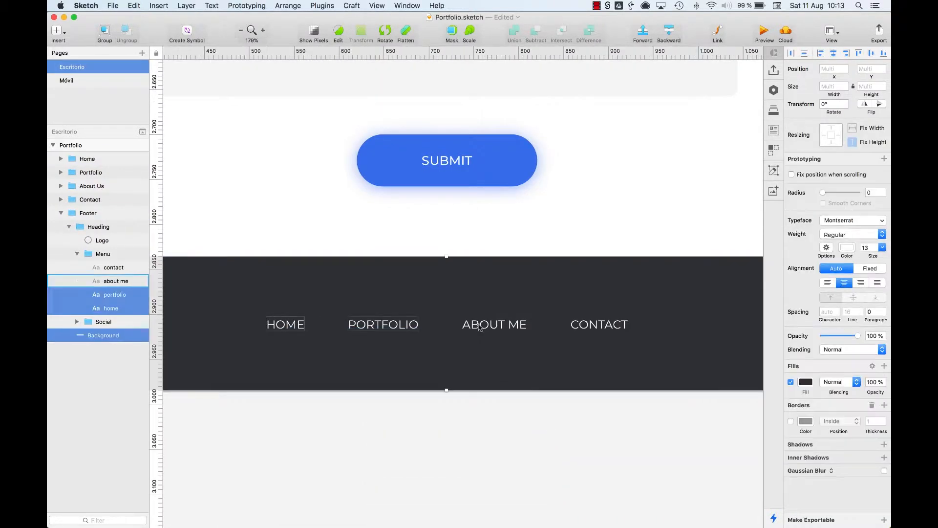
pyautogui.click(98, 227)
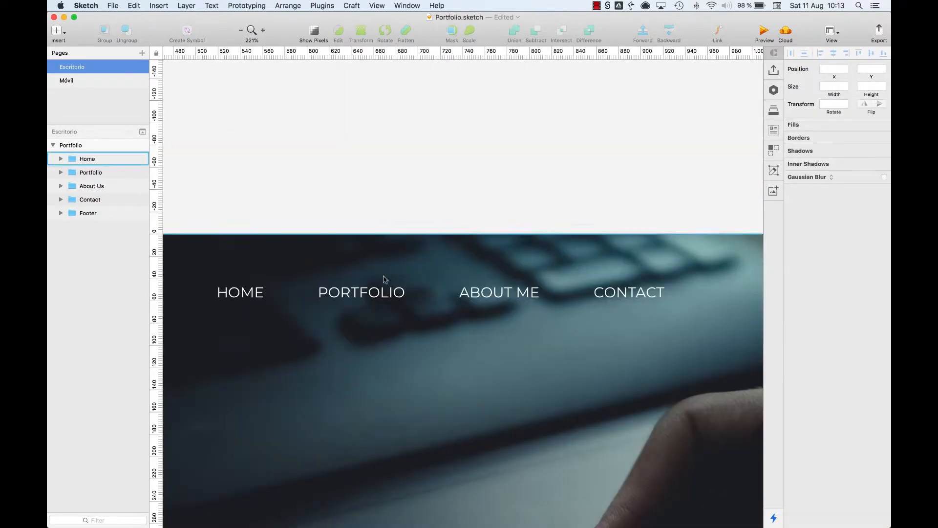
# Make the HOME item in the header menu bold
pyautogui.keyDown('super'); pyautogui.click(226, 293); pyautogui.keyUp('super')
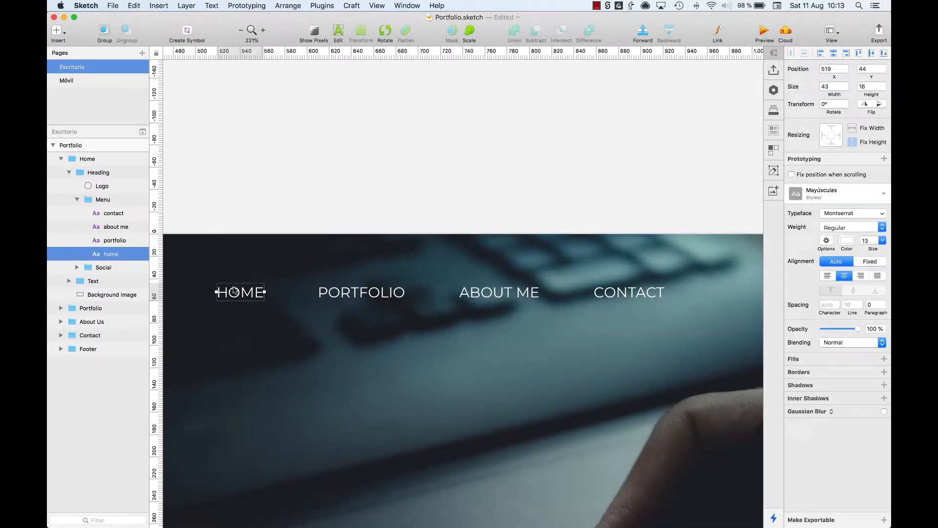
pyautogui.press('super+b')
pyautogui.click(344, 204)
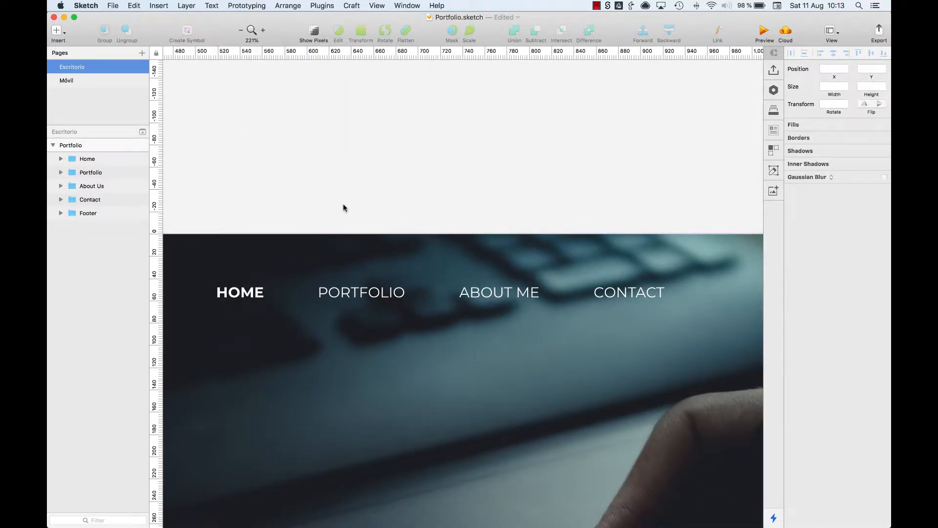
pyautogui.keyDown('super'); pyautogui.click(243, 291); pyautogui.keyUp('super')
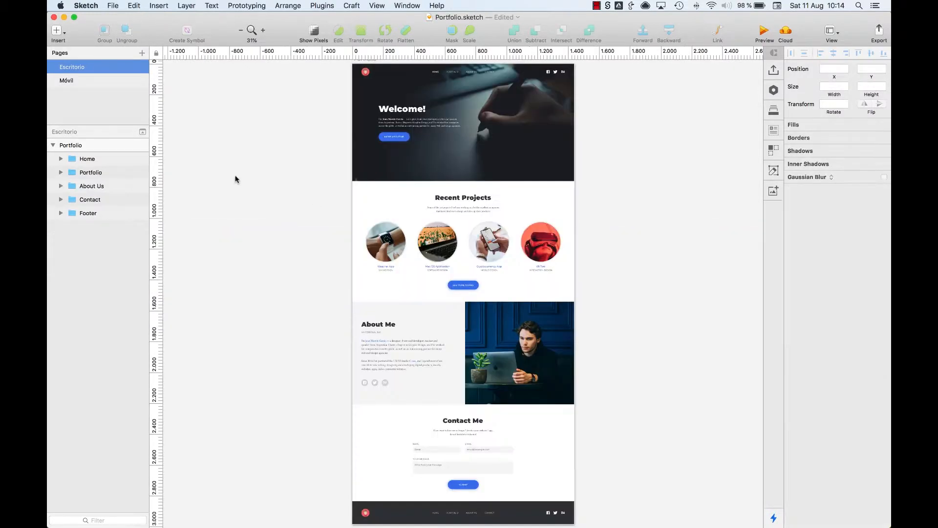
# Create the text style Styles/Descripción from the paragraph below Welcome!, and restore bold on the full name in it
pyautogui.press('z')
pyautogui.moveTo(353, 88); pyautogui.dragTo(472, 150)
pyautogui.keyDown('super'); pyautogui.click(482, 313); pyautogui.keyUp('super')
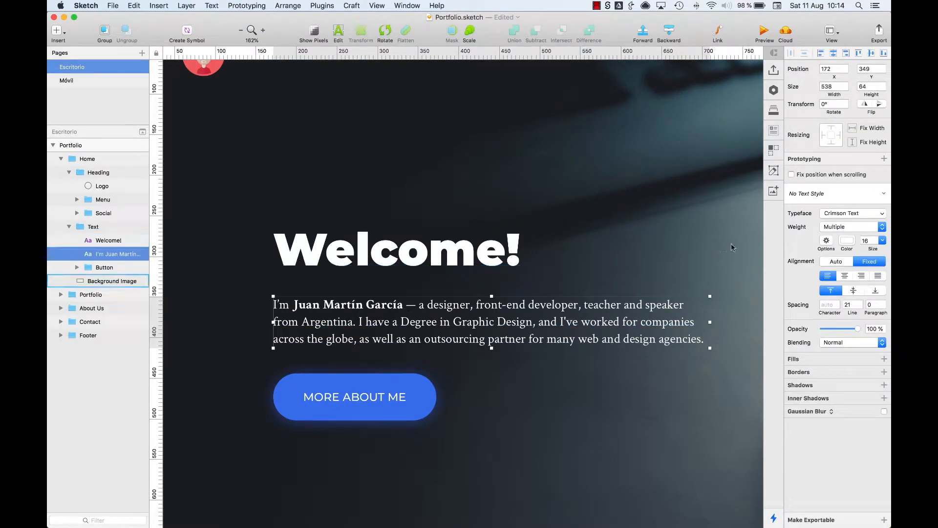
pyautogui.click(812, 193)
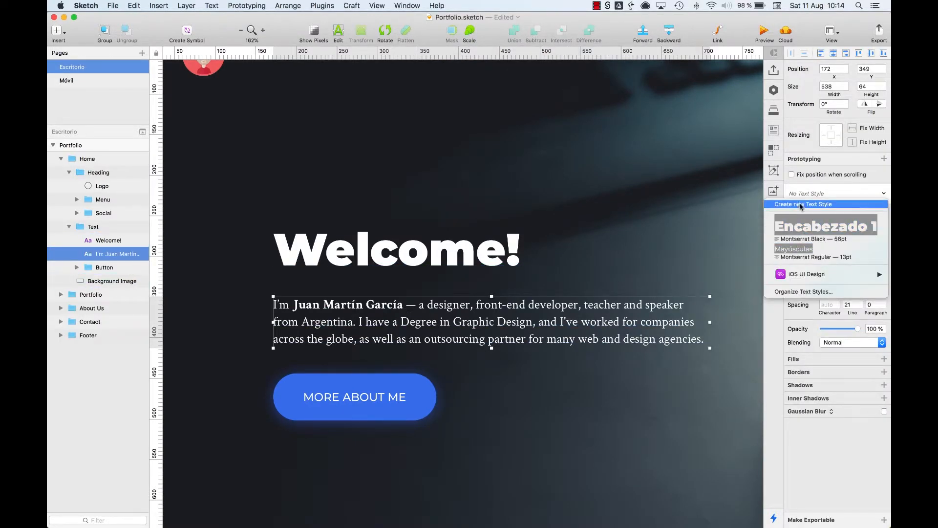
pyautogui.click(801, 204)
pyautogui.write('Styles/Descripción')
pyautogui.press('Return')
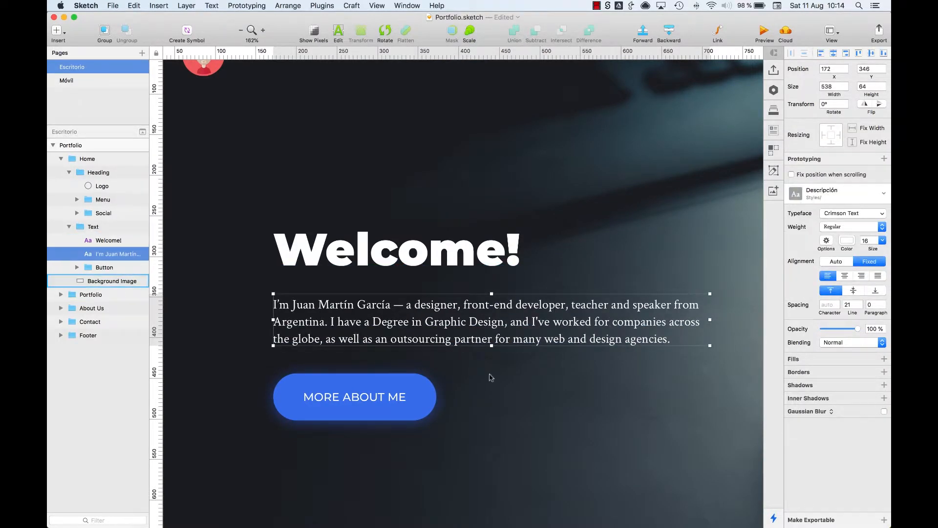
pyautogui.doubleClick(395, 311)
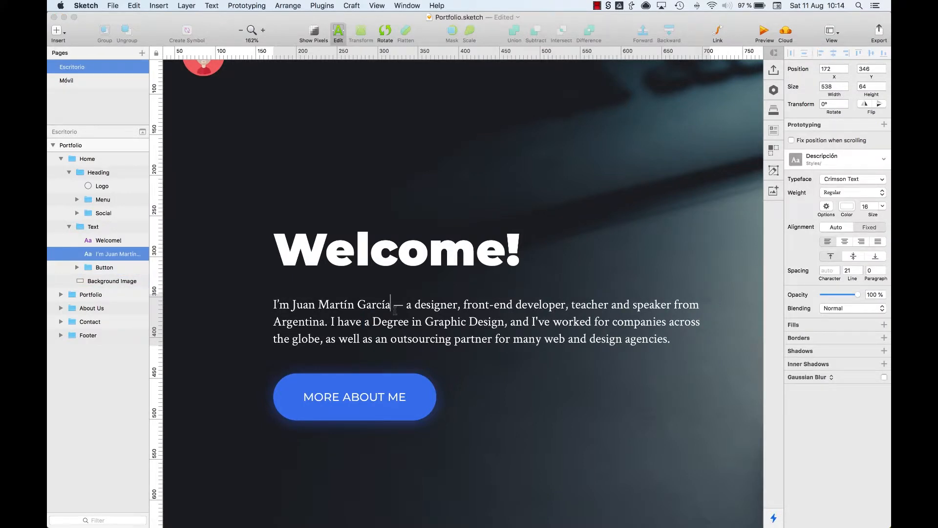
pyautogui.moveTo(394, 309); pyautogui.dragTo(289, 305)
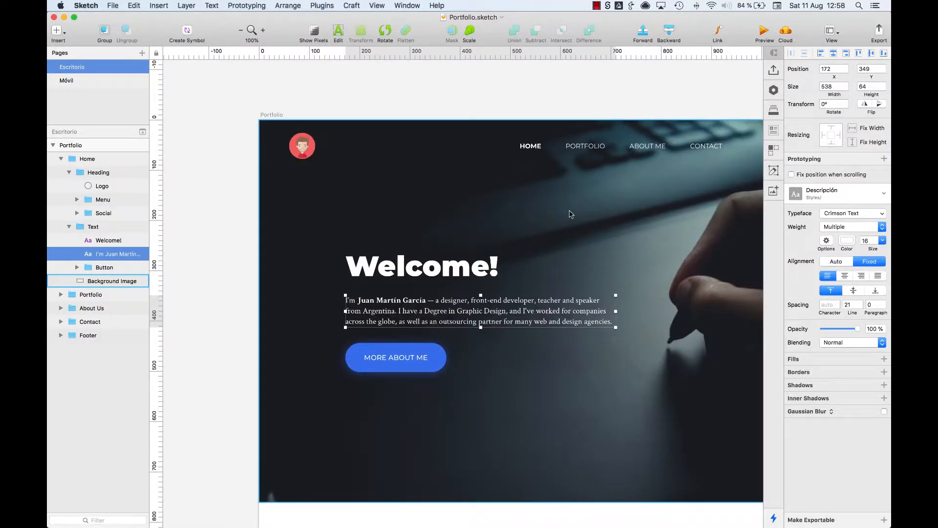
# Apply the Mayúsculas text style to the MORE ABOUT ME button label in the Home section
pyautogui.doubleClick(409, 358)
pyautogui.click(800, 198)
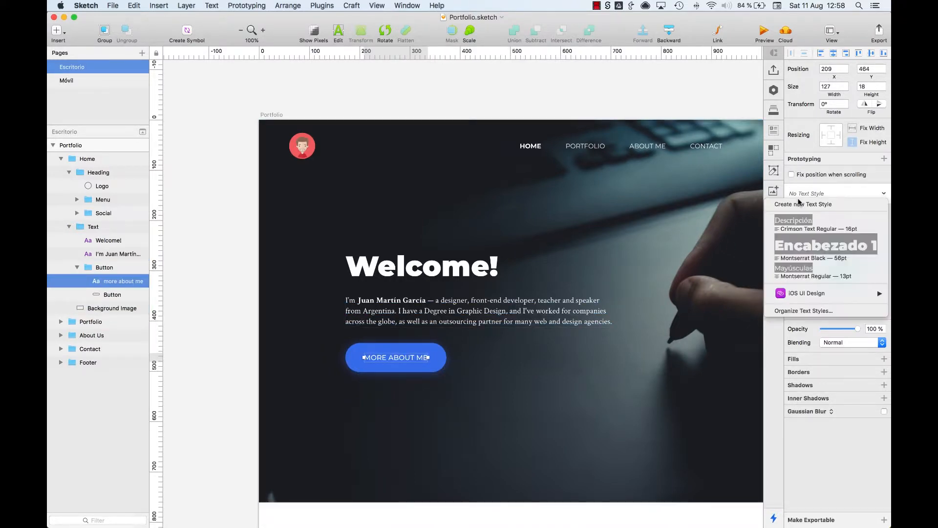
pyautogui.click(799, 272)
pyautogui.press('Escape')
# Create a shared text style named Styles/Encabezado 2 from the Recent Projects heading
pyautogui.scroll(-10, 482, 293)
pyautogui.hscroll(5, 481, 294)
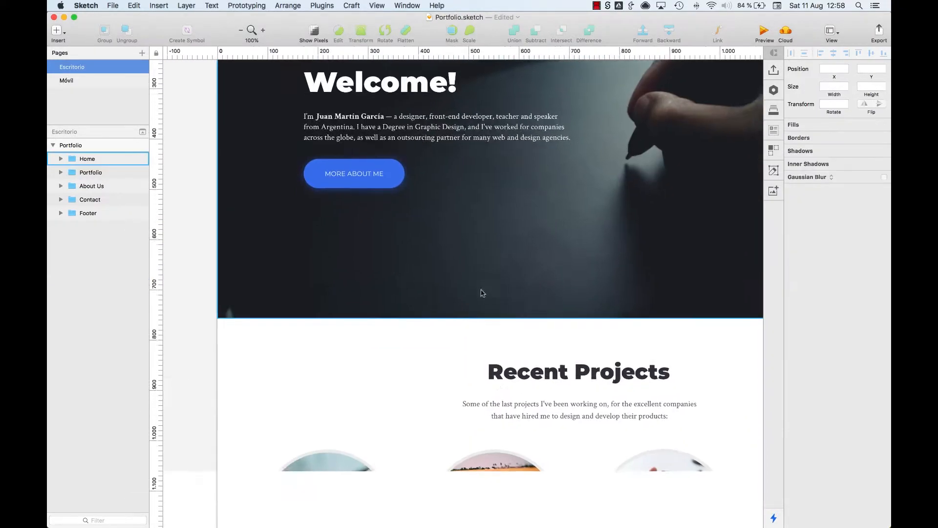
pyautogui.doubleClick(461, 216)
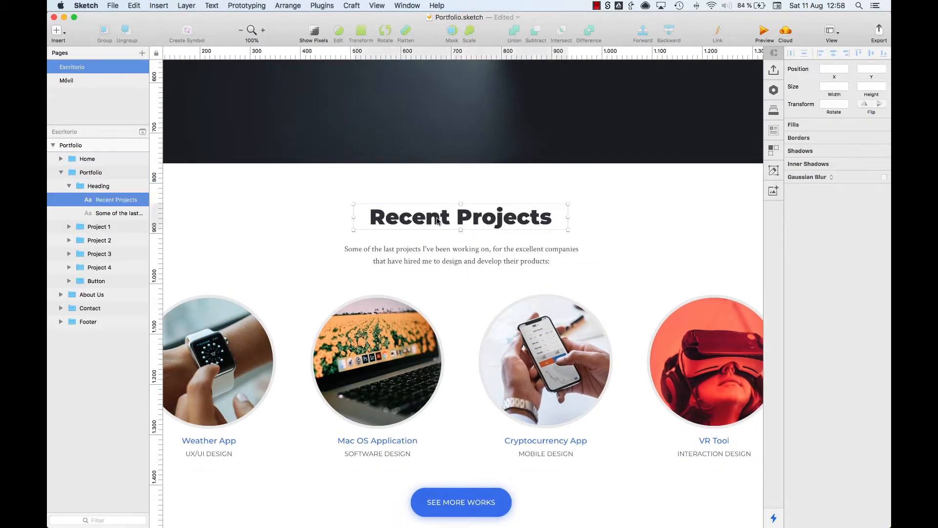
pyautogui.click(799, 194)
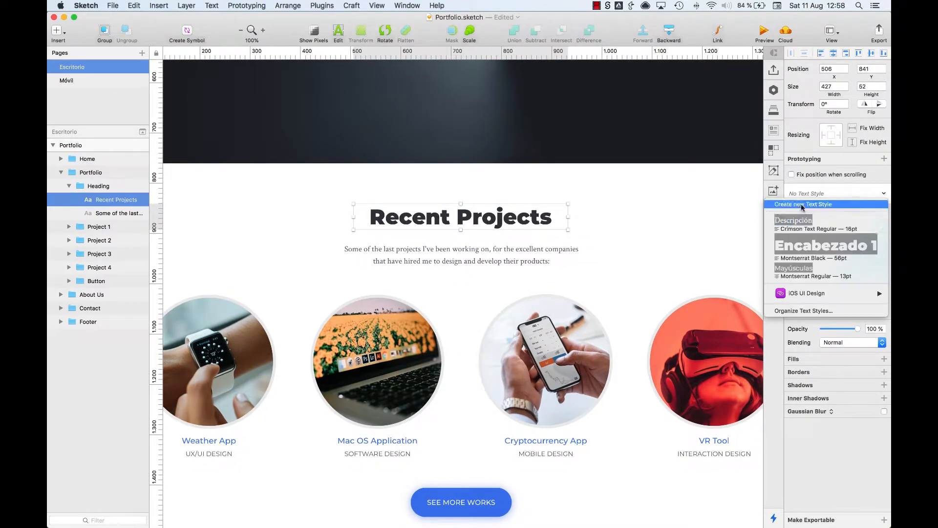
pyautogui.click(803, 204)
pyautogui.write('Encabezado 2')
pyautogui.press('Return')
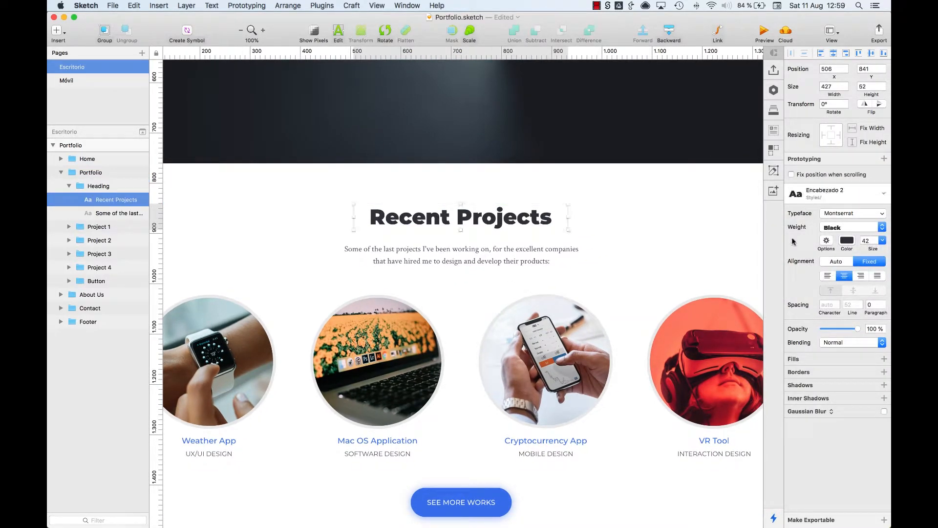
# Apply the Descripción text style to the paragraph below the Recent Projects heading
pyautogui.click(546, 259)
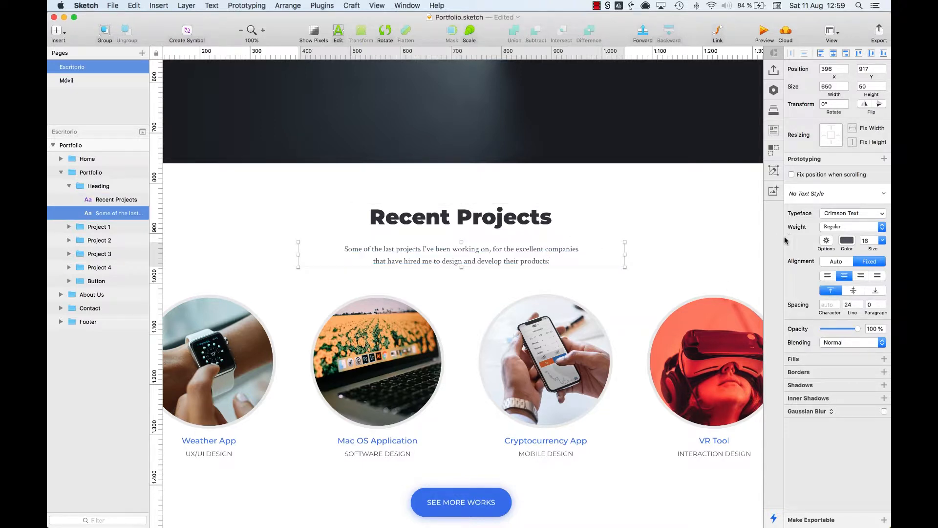
pyautogui.click(827, 199)
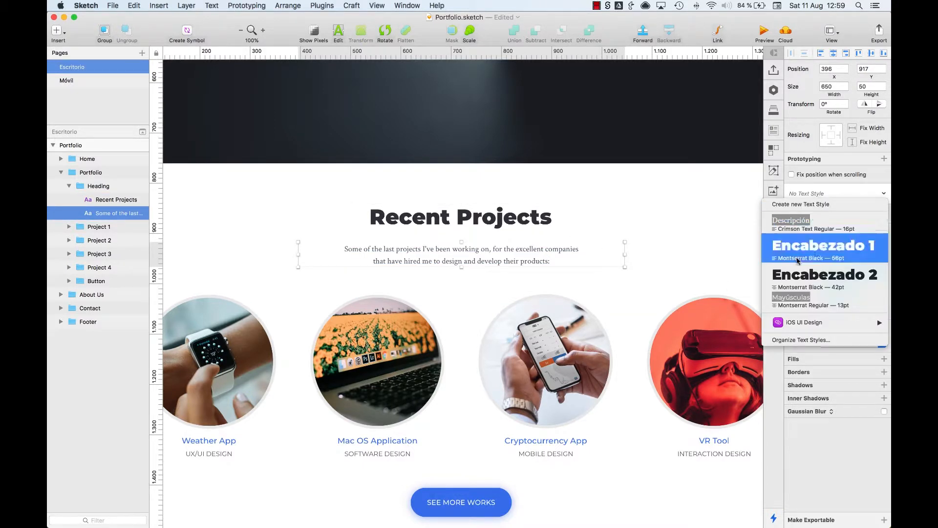
pyautogui.click(796, 221)
# Recolour the paragraph below Recent Projects with the dark grey document colour and centre its text
pyautogui.click(848, 240)
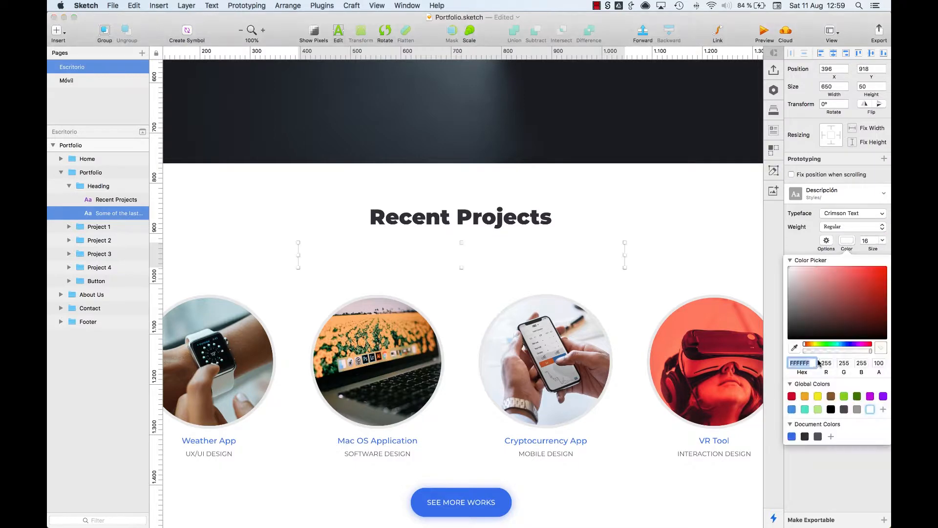
pyautogui.click(818, 435)
pyautogui.press('Escape')
pyautogui.click(844, 278)
pyautogui.click(679, 232)
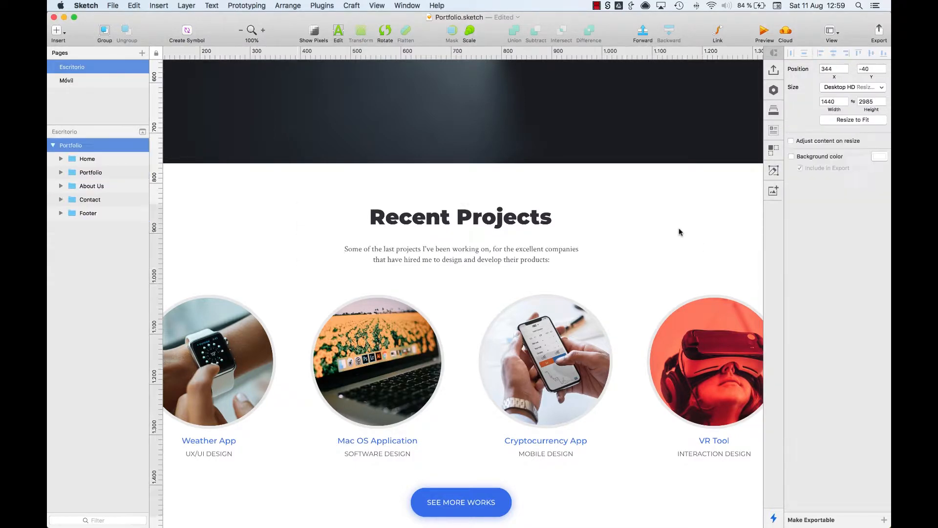
# Create a shared text style named Styles/Título Proyecto from the Weather App project title
pyautogui.hscroll(-4, 679, 231)
pyautogui.scroll(-1, 678, 232)
pyautogui.hscroll(-3, 679, 232)
pyautogui.scroll(-2, 680, 232)
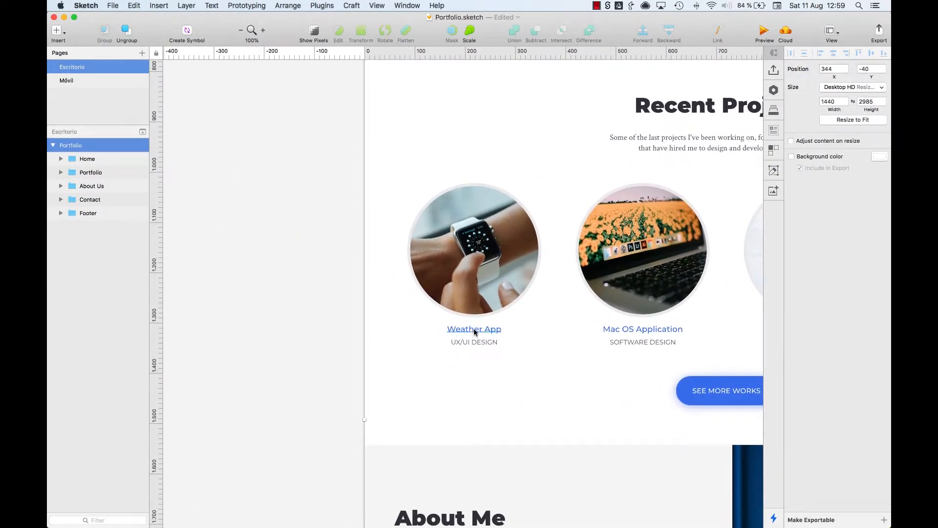
pyautogui.keyDown('super'); pyautogui.click(474, 331); pyautogui.keyUp('super')
pyautogui.click(802, 196)
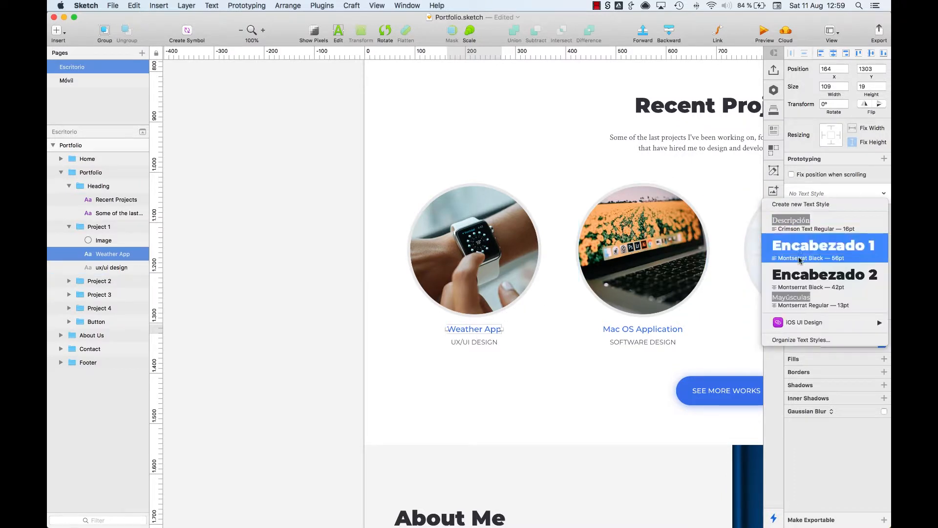
pyautogui.click(801, 204)
pyautogui.write('Título Proyecto')
pyautogui.press('Return')
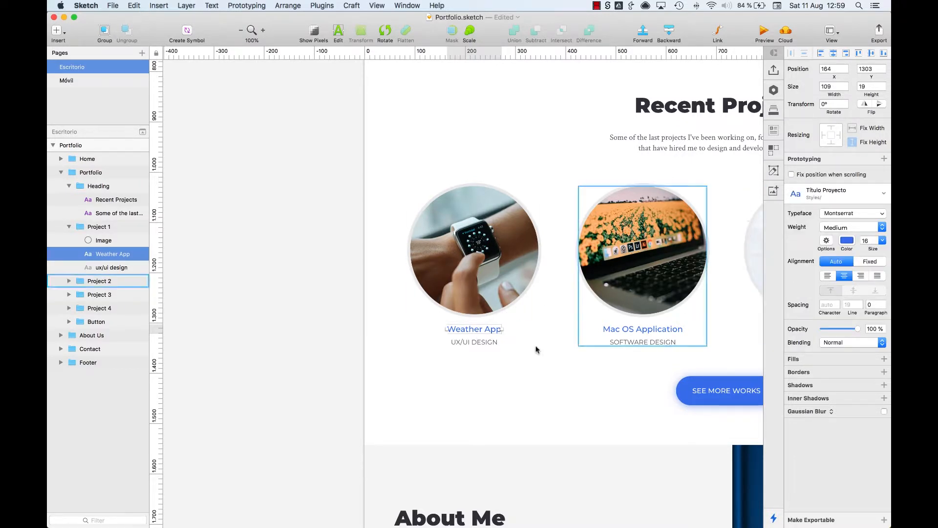
# Apply the Mayúsculas text style to the UX/UI DESIGN label under Weather App, and recolour it with document colour 4F5362
pyautogui.click(491, 343)
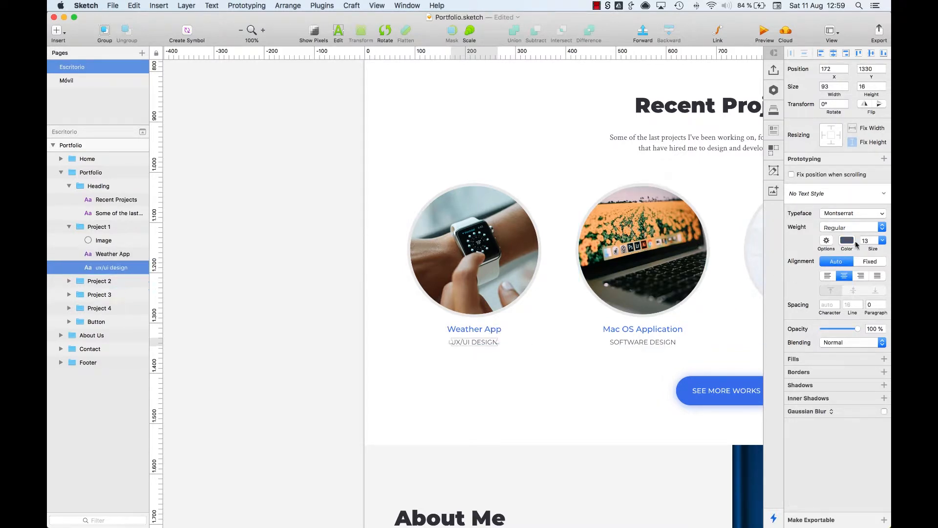
pyautogui.click(827, 199)
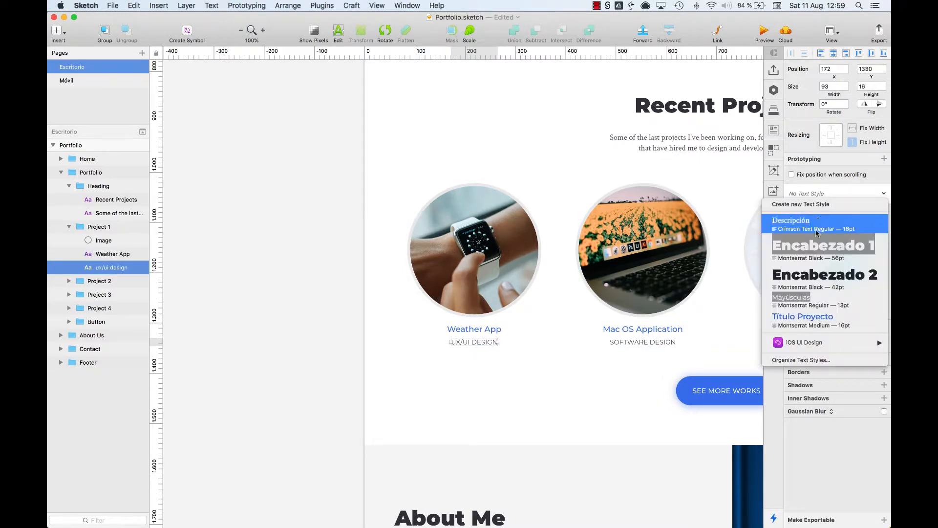
pyautogui.click(804, 313)
pyautogui.click(847, 240)
pyautogui.click(820, 435)
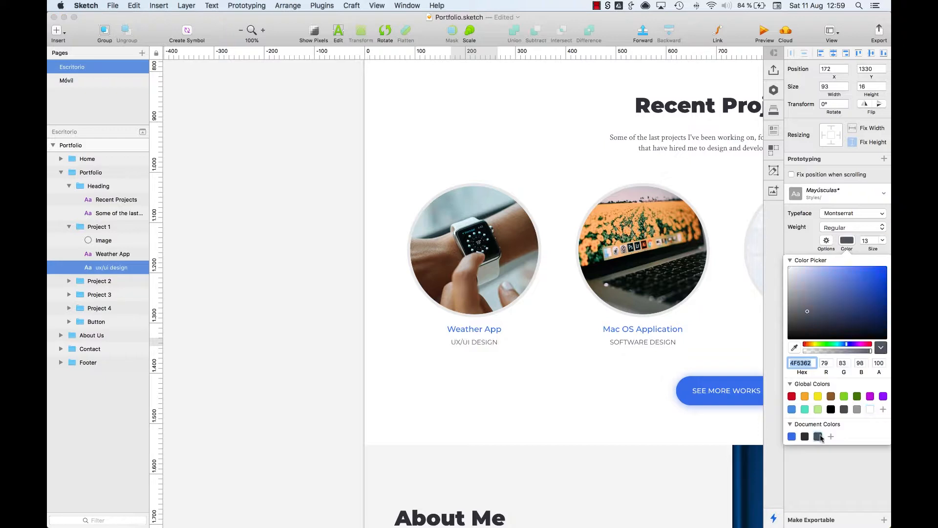
# Apply the Título Proyecto text style to the Mac OS Application, Cryptocurrency App and VR Tool project titles
pyautogui.click(564, 367)
pyautogui.hscroll(5, 563, 367)
pyautogui.keyDown('super'); pyautogui.click(379, 328); pyautogui.keyUp('super')
pyautogui.click(835, 193)
pyautogui.click(804, 320)
pyautogui.keyDown('super'); pyautogui.click(547, 329); pyautogui.keyUp('super')
pyautogui.keyDown('shift'); pyautogui.keyDown('super'); pyautogui.click(715, 329); pyautogui.keyUp('super'); pyautogui.keyUp('shift')
pyautogui.click(834, 193)
pyautogui.click(804, 321)
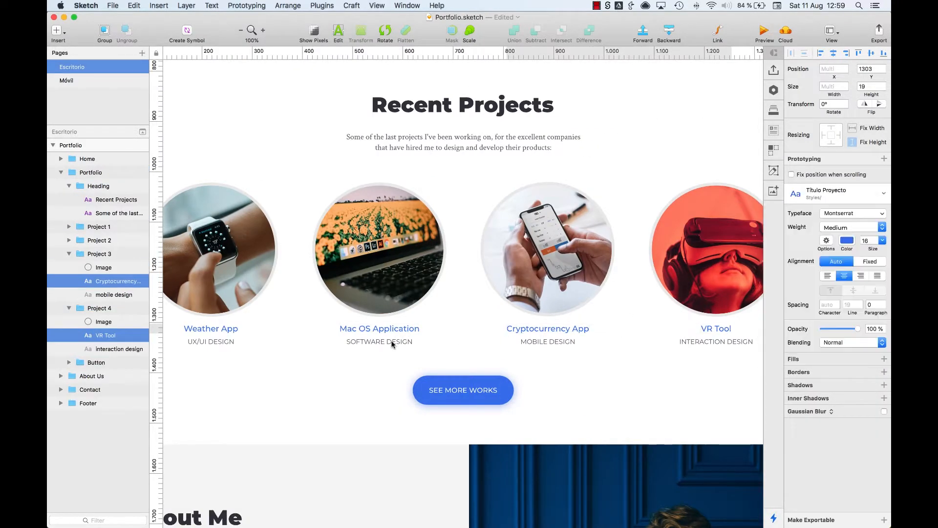
# Apply the Mayúsculas text style to the other three project category labels, recoloured with the grey document colour, and to the SEE MORE WORKS button label
pyautogui.keyDown('super'); pyautogui.click(392, 342); pyautogui.keyUp('super')
pyautogui.keyDown('shift'); pyautogui.keyDown('super'); pyautogui.click(548, 341); pyautogui.keyUp('super'); pyautogui.keyUp('shift')
pyautogui.keyDown('shift'); pyautogui.keyDown('super'); pyautogui.click(716, 341); pyautogui.keyUp('super'); pyautogui.keyUp('shift')
pyautogui.click(847, 240)
pyautogui.click(819, 435)
pyautogui.press('Escape')
pyautogui.press('Escape')
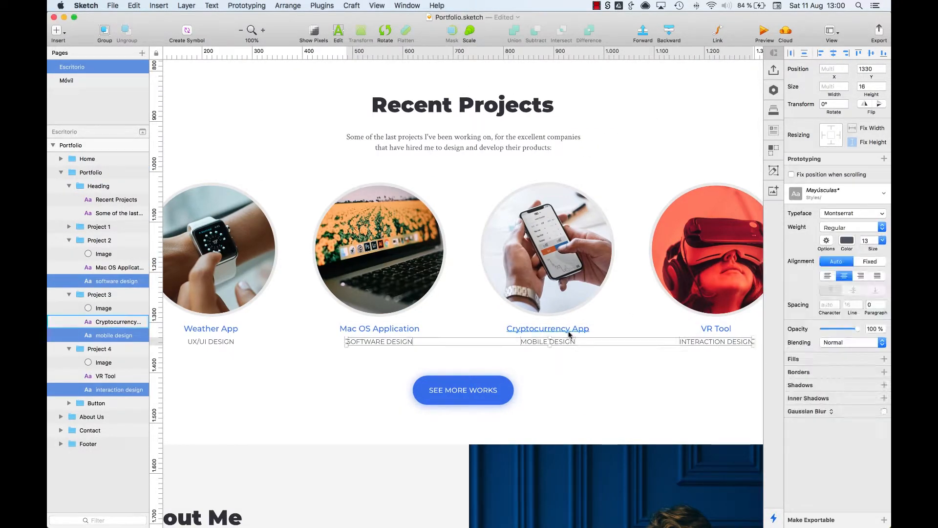
pyautogui.keyDown('super'); pyautogui.click(464, 391); pyautogui.keyUp('super')
# Apply the Encabezado 2 text style to the About Me heading and align it left
pyautogui.scroll(-10, 475, 391)
pyautogui.hscroll(-5, 476, 391)
pyautogui.keyDown('super'); pyautogui.click(331, 230); pyautogui.keyUp('super')
pyautogui.click(834, 193)
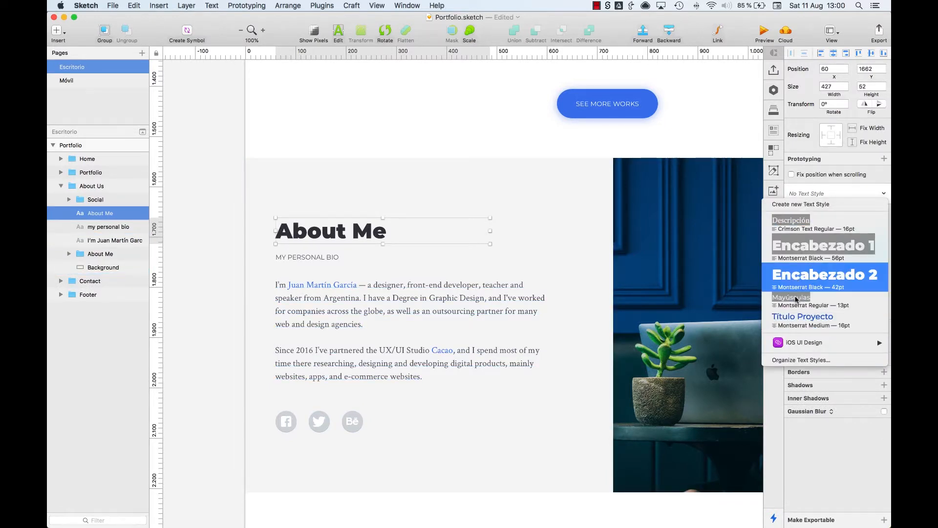
pyautogui.click(802, 283)
pyautogui.click(827, 277)
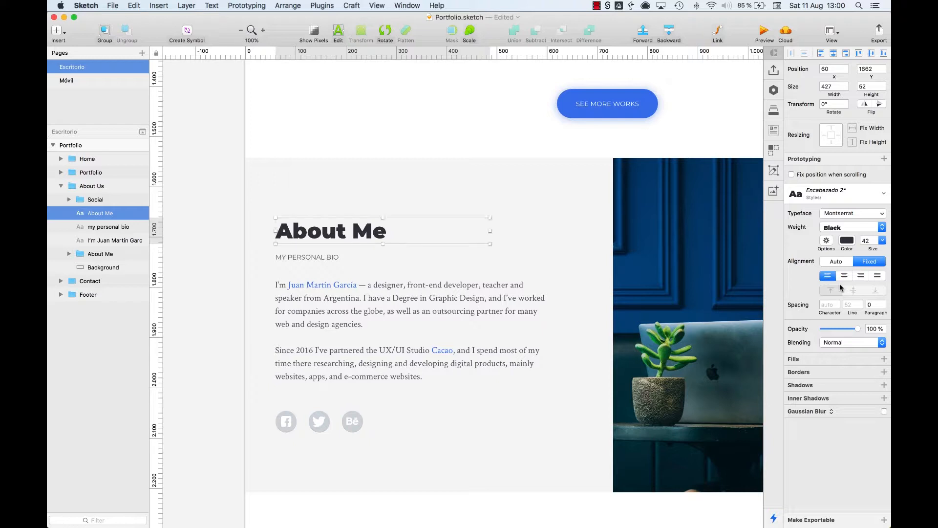
# Apply the Mayúsculas text style to the left-aligned MY PERSONAL BIO label and recolour it with the grey document colour
pyautogui.click(330, 259)
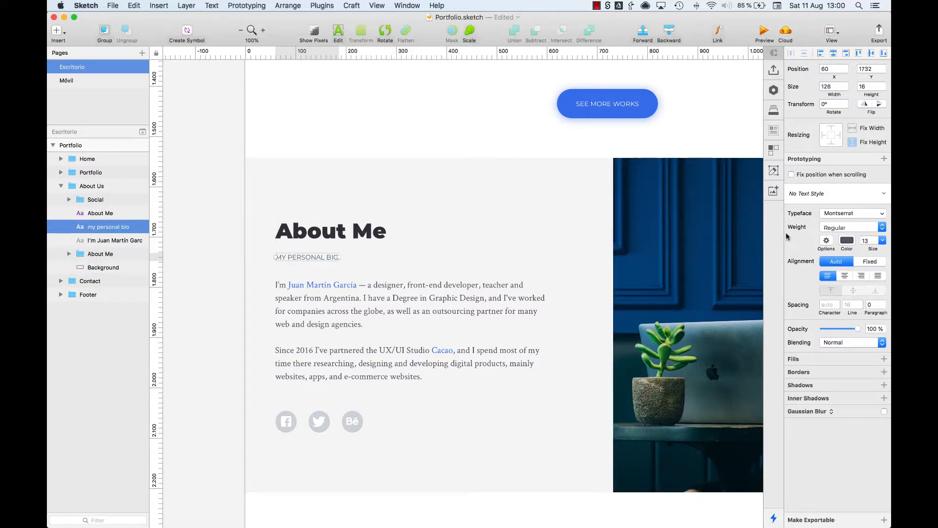
pyautogui.click(804, 194)
pyautogui.click(811, 300)
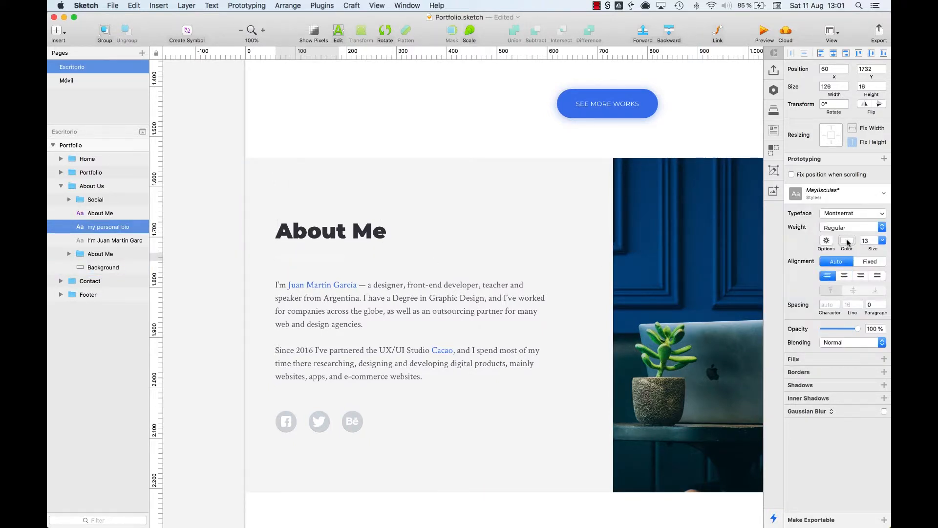
pyautogui.click(848, 241)
pyautogui.click(528, 349)
# Create a shared text style named Texto About from the biography paragraph in the About Me section
pyautogui.doubleClick(366, 319)
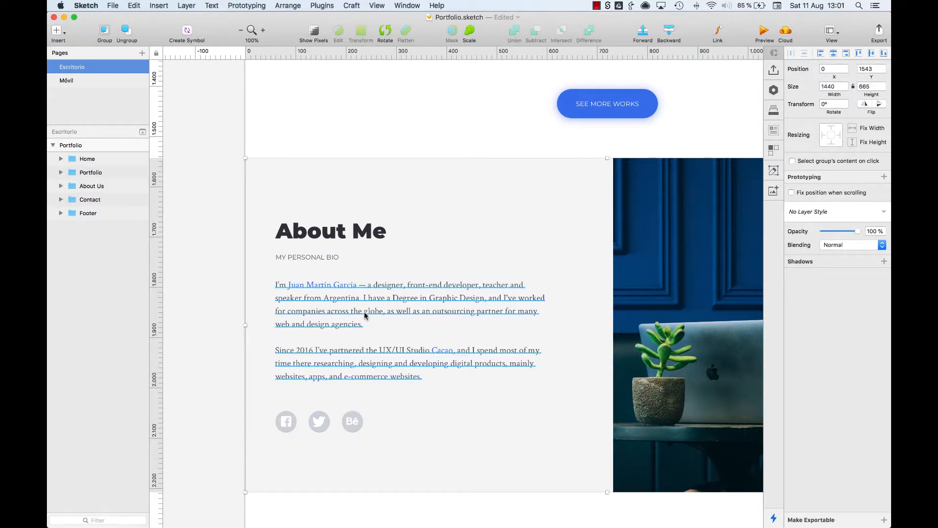
pyautogui.click(802, 194)
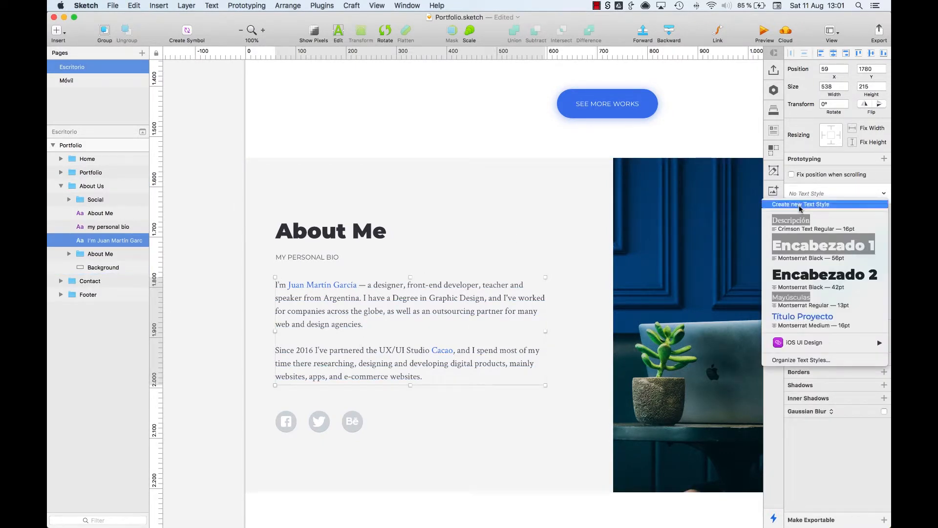
pyautogui.click(800, 205)
pyautogui.write('Tex')
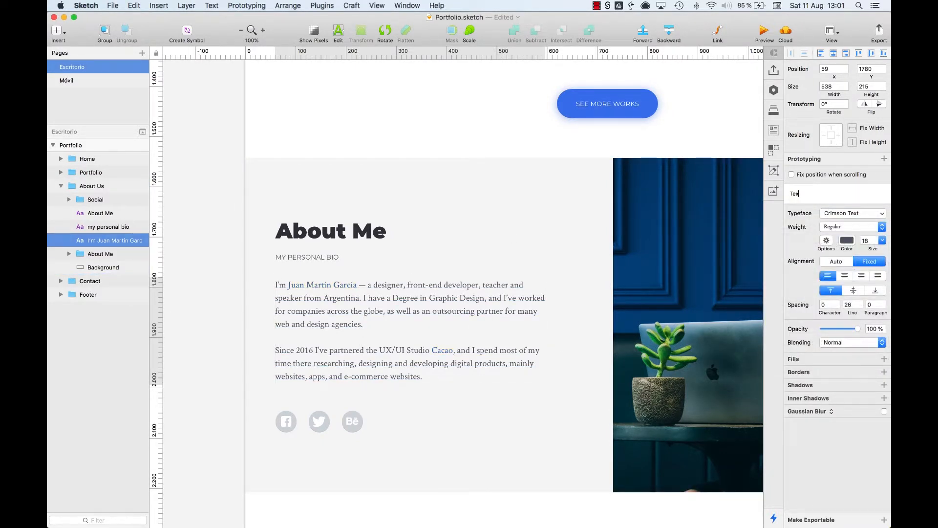
pyautogui.press('Return')
pyautogui.press('Escape')
# Apply the Encabezado 2 text style to the Contact Me heading
pyautogui.scroll(-6, 616, 368)
pyautogui.hscroll(3, 616, 368)
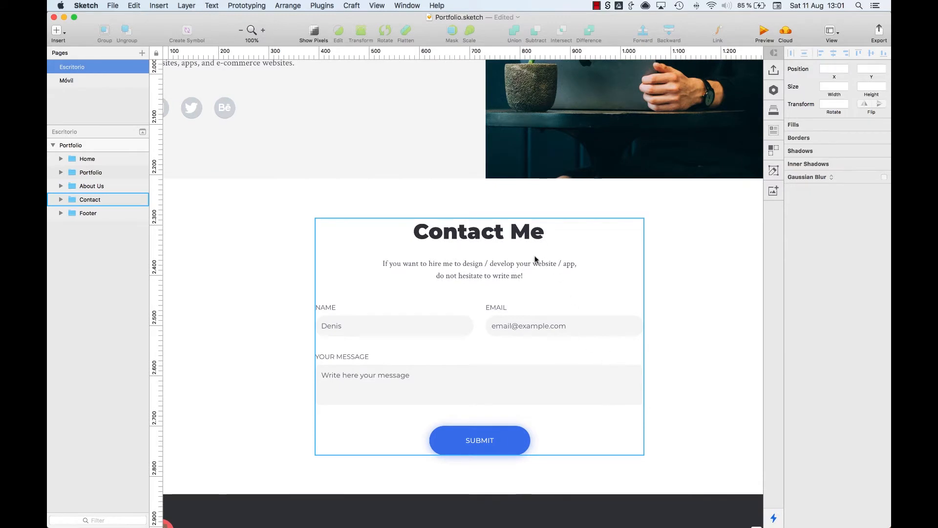
pyautogui.keyDown('super'); pyautogui.click(521, 237); pyautogui.keyUp('super')
pyautogui.click(812, 193)
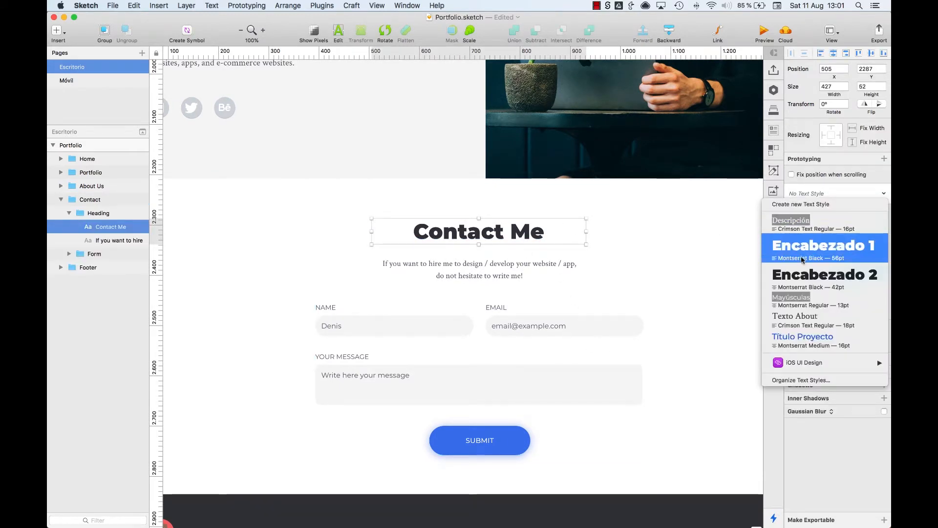
pyautogui.click(806, 277)
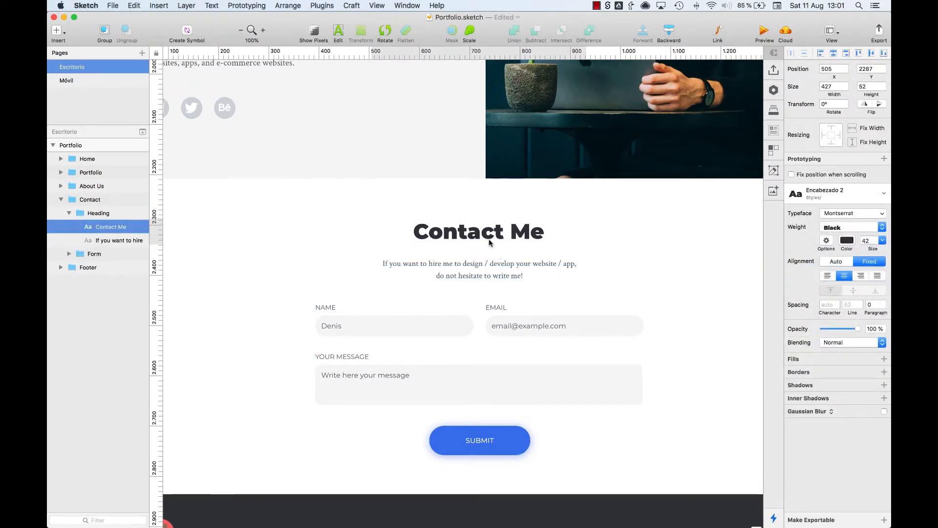
# Apply the Descripción text style to the paragraph below Contact Me and recolour it with the dark grey document colour
pyautogui.click(489, 267)
pyautogui.click(812, 193)
pyautogui.click(797, 224)
pyautogui.click(853, 238)
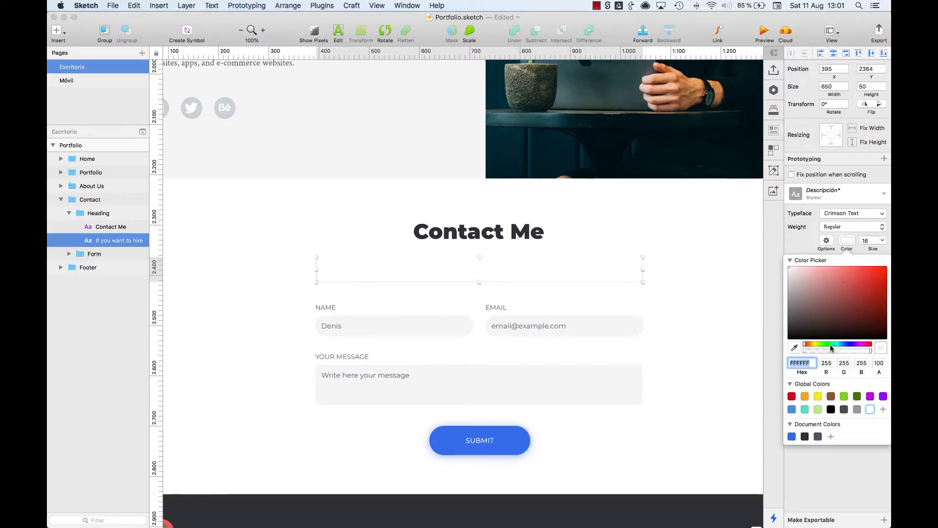
pyautogui.click(809, 436)
pyautogui.press('Escape')
pyautogui.press('Escape')
pyautogui.press('Escape')
# Apply the Mayúsculas text style to the NAME, EMAIL and YOUR MESSAGE labels, align them left and recolour them with the grey document colour
pyautogui.keyDown('super'); pyautogui.click(320, 307); pyautogui.keyUp('super')
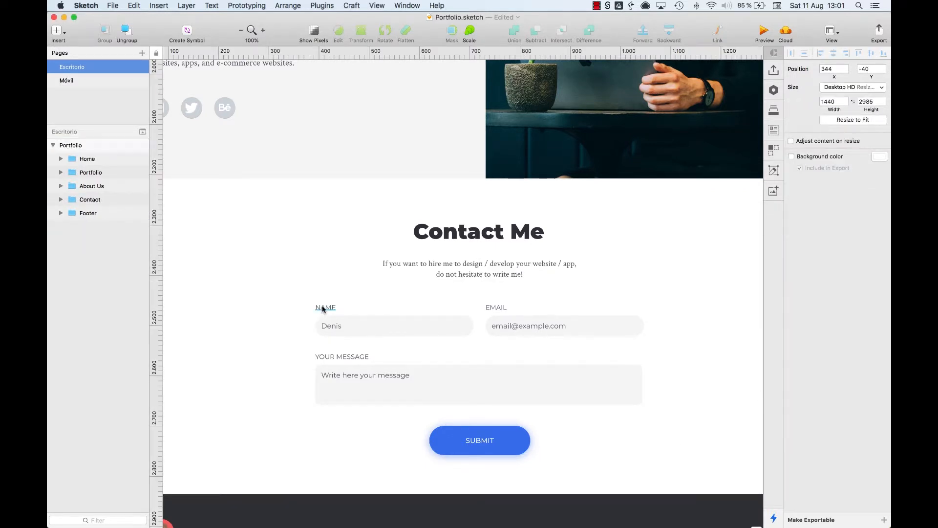
pyautogui.keyDown('shift'); pyautogui.keyDown('super'); pyautogui.click(495, 306); pyautogui.keyUp('super'); pyautogui.keyUp('shift')
pyautogui.keyDown('shift'); pyautogui.keyDown('super'); pyautogui.click(364, 358); pyautogui.keyUp('super'); pyautogui.keyUp('shift')
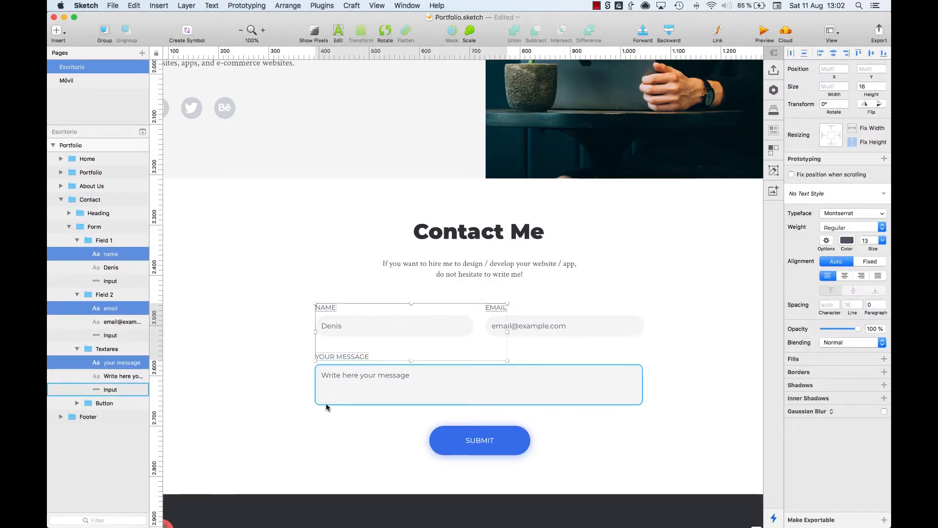
pyautogui.click(837, 194)
pyautogui.click(820, 247)
pyautogui.click(828, 276)
pyautogui.click(845, 241)
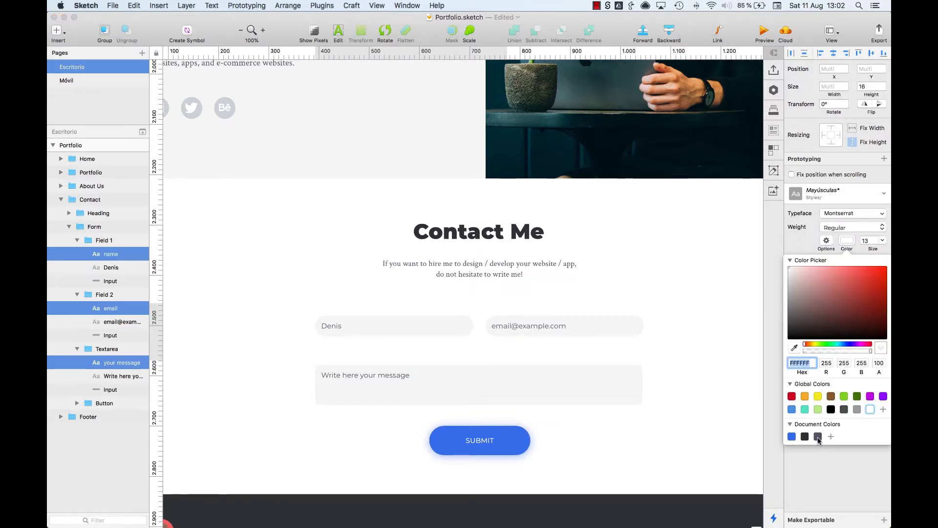
pyautogui.click(817, 435)
pyautogui.press('Escape')
pyautogui.press('Escape')
# Create a shared text style named Texto Input from the placeholder text in the contact form's name field
pyautogui.keyDown('super'); pyautogui.click(334, 326); pyautogui.keyUp('super')
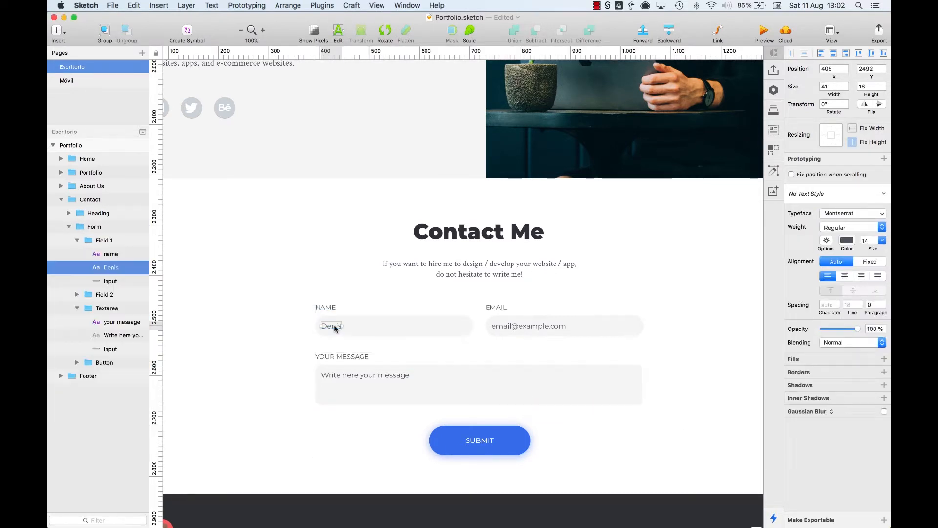
pyautogui.click(810, 195)
pyautogui.click(807, 204)
pyautogui.write('Texto Input')
pyautogui.press('Return')
# Apply the Texto Input text style to the placeholder texts of the email and message fields
pyautogui.keyDown('super'); pyautogui.click(518, 326); pyautogui.keyUp('super')
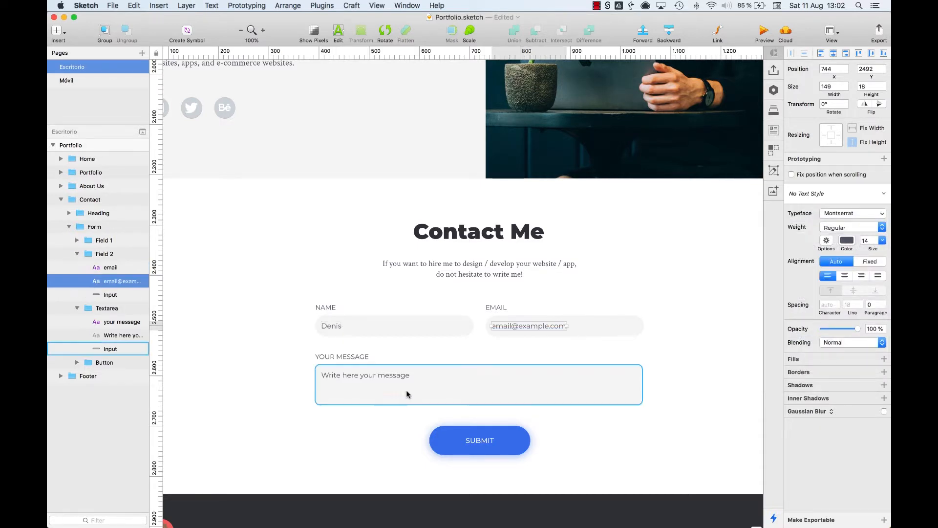
pyautogui.keyDown('shift'); pyautogui.keyDown('super'); pyautogui.click(391, 376); pyautogui.keyUp('super'); pyautogui.keyUp('shift')
pyautogui.click(836, 194)
pyautogui.click(829, 340)
# Apply the Mayúsculas text style to the SUBMIT button label in the contact form
pyautogui.scroll(-6, 618, 300)
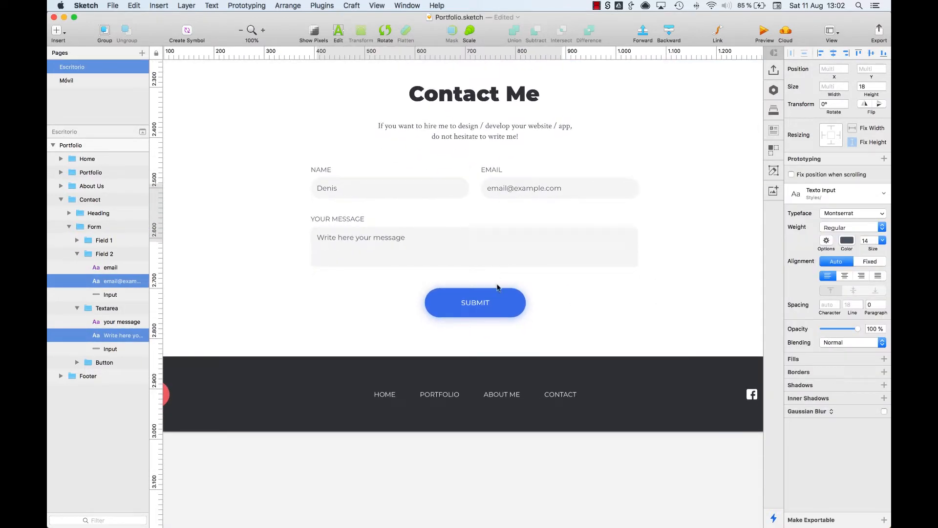
pyautogui.keyDown('super'); pyautogui.click(475, 303); pyautogui.keyUp('super')
pyautogui.click(831, 194)
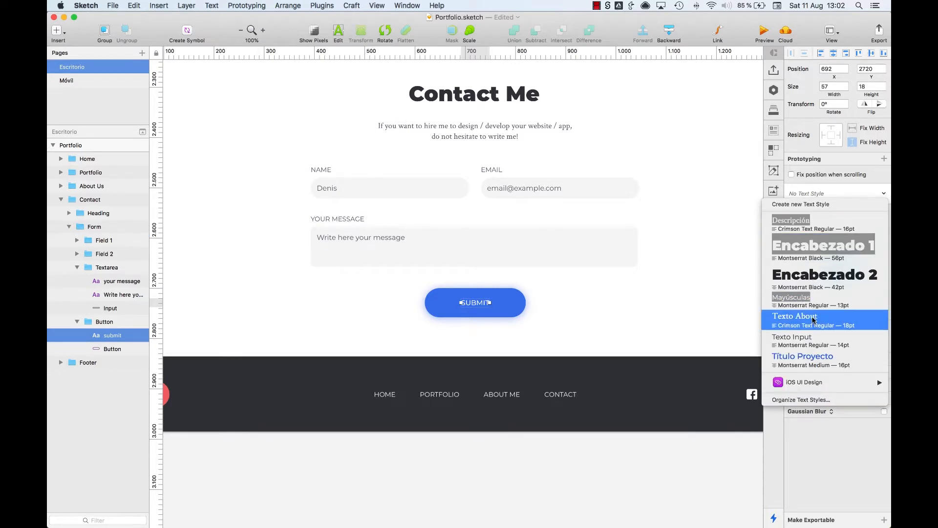
pyautogui.click(832, 297)
# Apply the Mayúsculas text style to the footer menu items HOME, PORTFOLIO, ABOUT ME and CONTACT
pyautogui.keyDown('super'); pyautogui.click(631, 358); pyautogui.keyUp('super')
pyautogui.keyDown('shift'); pyautogui.keyDown('super'); pyautogui.click(385, 394); pyautogui.keyUp('super'); pyautogui.keyUp('shift')
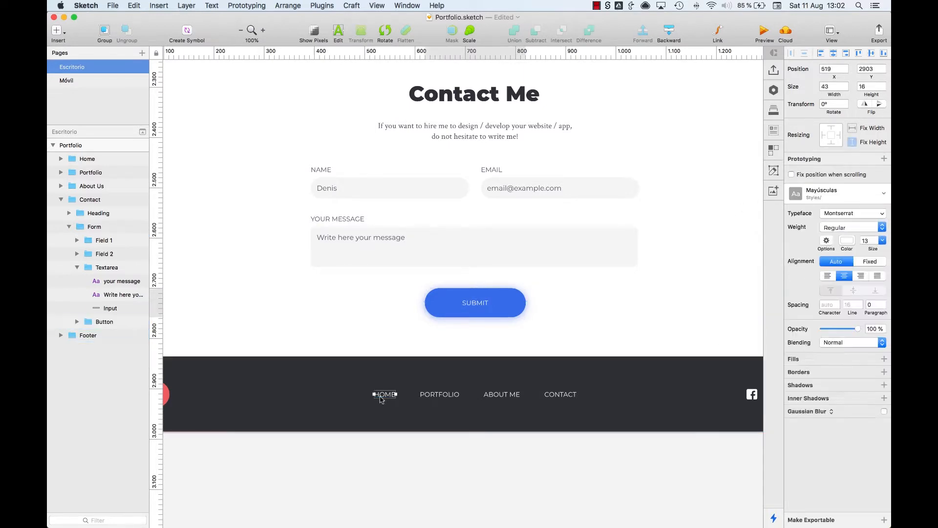
pyautogui.keyDown('shift'); pyautogui.keyDown('super'); pyautogui.click(439, 395); pyautogui.keyUp('super'); pyautogui.keyUp('shift')
pyautogui.keyDown('shift'); pyautogui.keyDown('super'); pyautogui.click(491, 399); pyautogui.keyUp('super'); pyautogui.keyUp('shift')
pyautogui.keyDown('shift'); pyautogui.keyDown('super'); pyautogui.click(561, 394); pyautogui.keyUp('super'); pyautogui.keyUp('shift')
pyautogui.keyDown('shift'); pyautogui.keyDown('super'); pyautogui.click(662, 419); pyautogui.keyUp('super'); pyautogui.keyUp('shift')
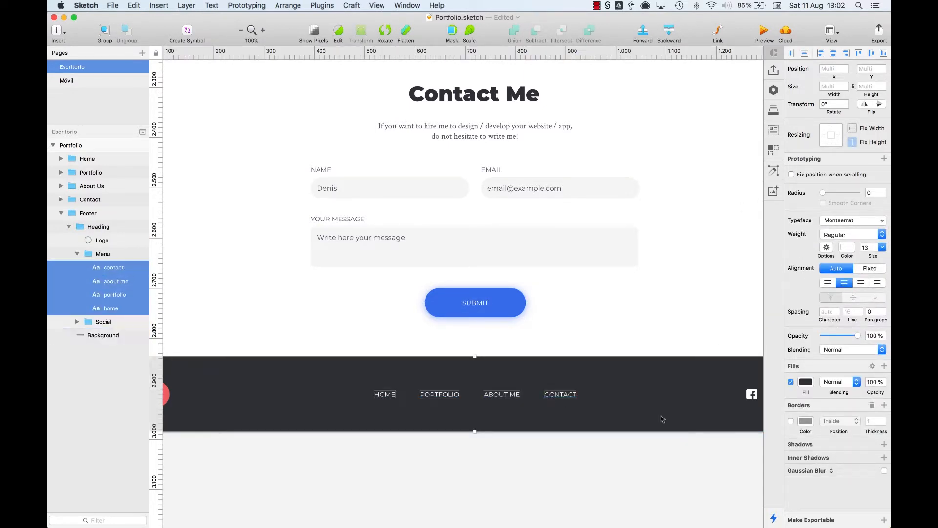
pyautogui.click(831, 194)
pyautogui.click(819, 297)
# Clear the selection and save the document
pyautogui.press('Escape')
pyautogui.press('Escape')
pyautogui.press('Escape')
pyautogui.press('super+s')
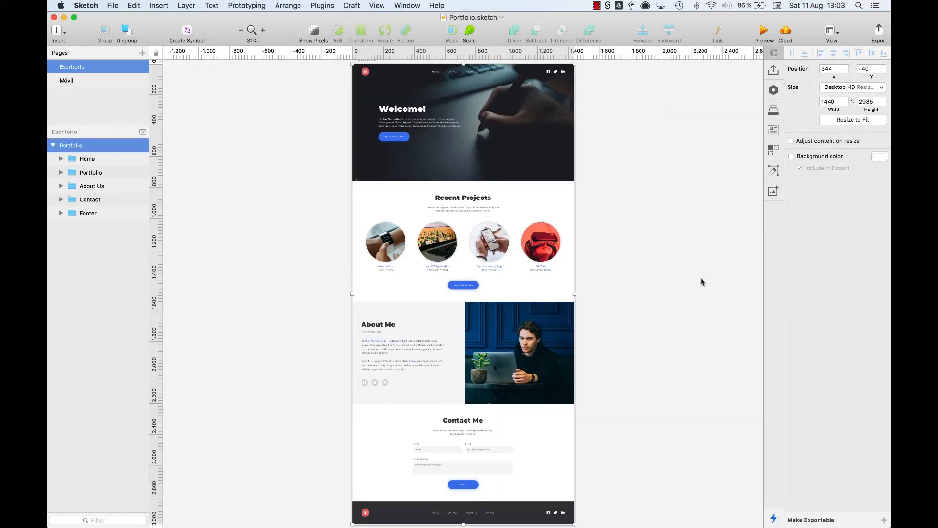
pyautogui.click(682, 287)
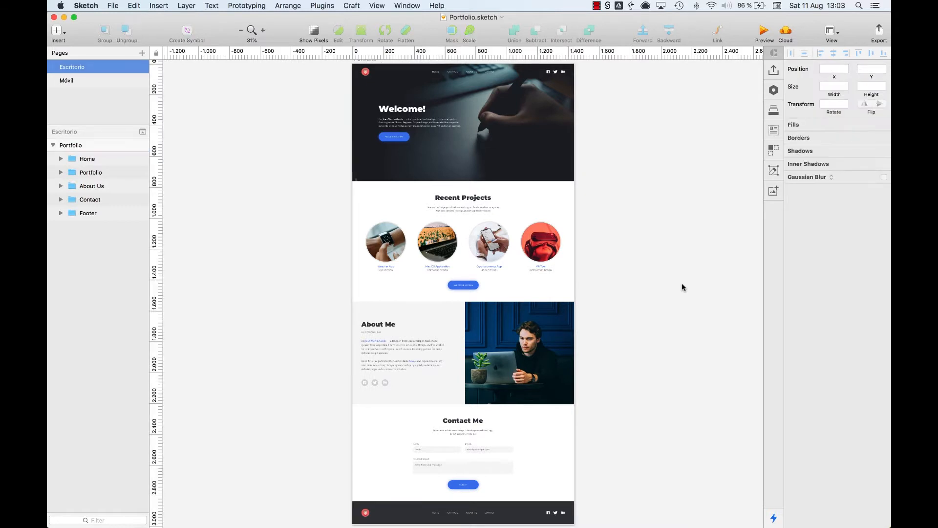
# Open the text style organizer from the Recent Projects heading and prefix the Encabezado 1 style name with "Encabezados /"
pyautogui.click(444, 201)
pyautogui.click(824, 191)
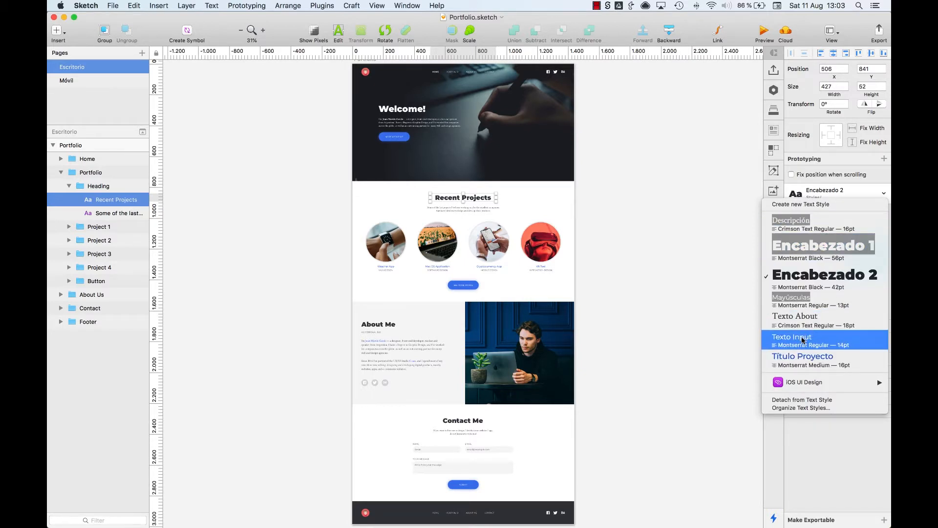
pyautogui.click(806, 407)
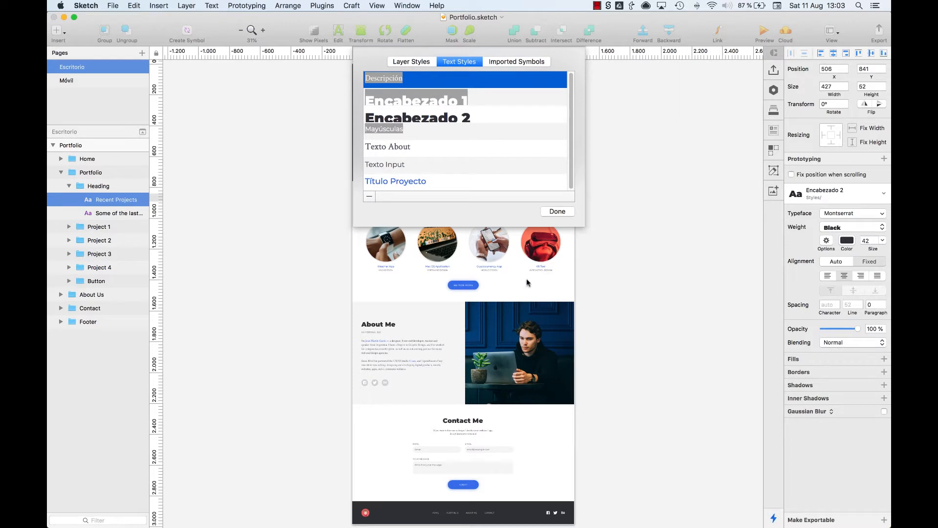
pyautogui.click(449, 102)
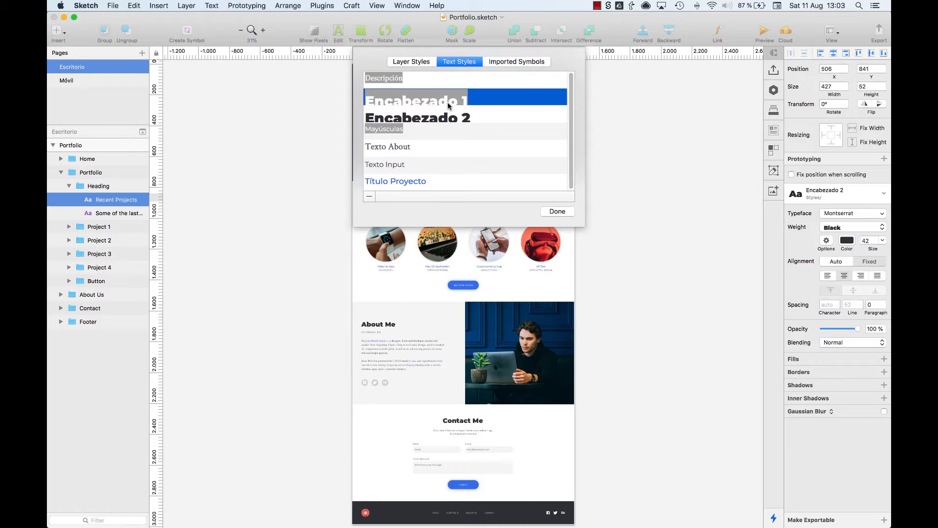
pyautogui.doubleClick(449, 102)
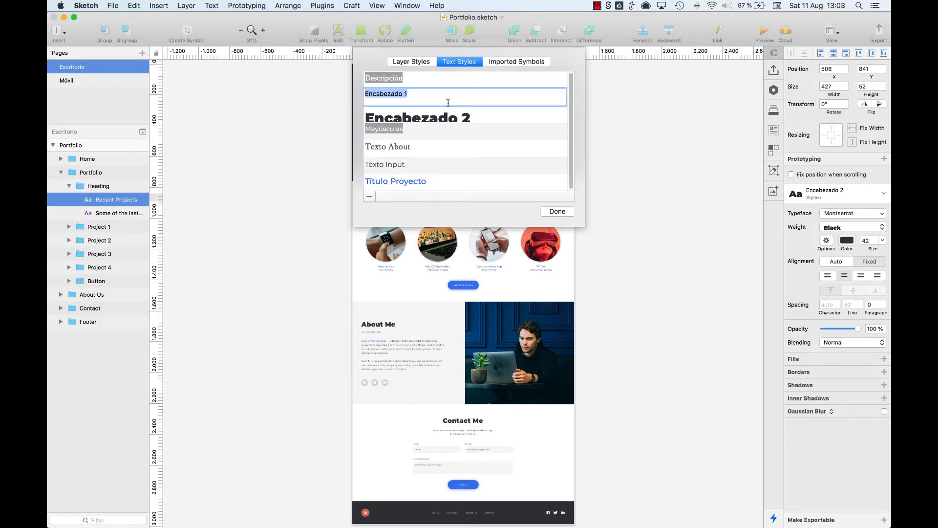
pyautogui.press('Left')
pyautogui.write('Encabezado')
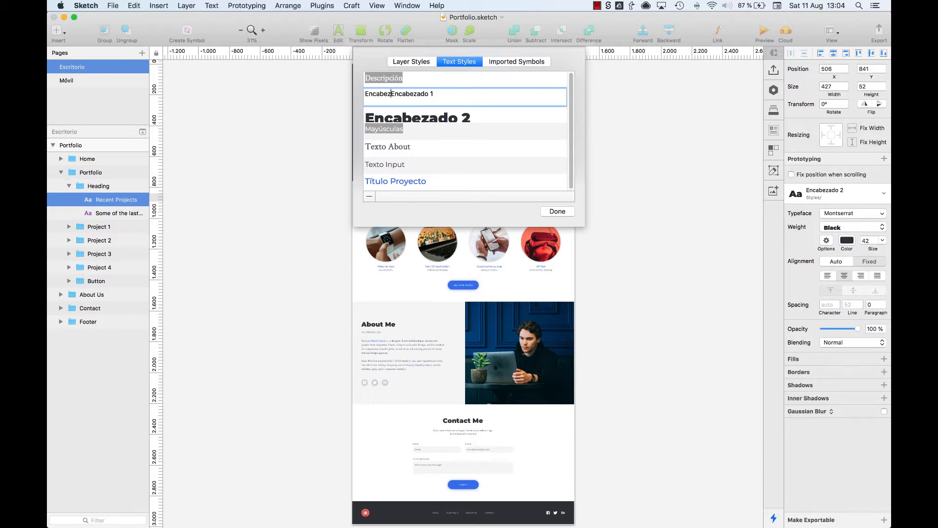
pyautogui.write('s /')
pyautogui.press('Return')
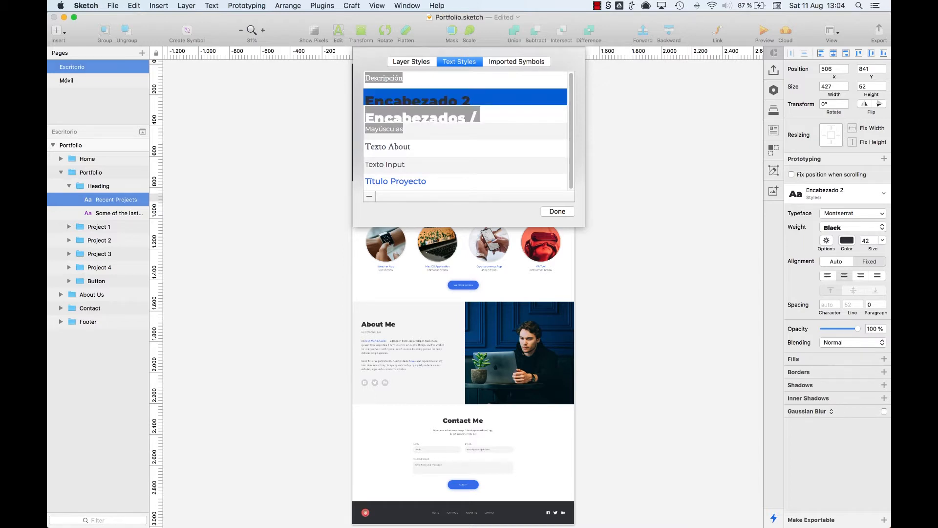
# Prefix the Encabezado 2 style name with "Encabezados /" and finish organizing the text styles
pyautogui.doubleClick(418, 101)
pyautogui.press('Left')
pyautogui.write('Encabeza')
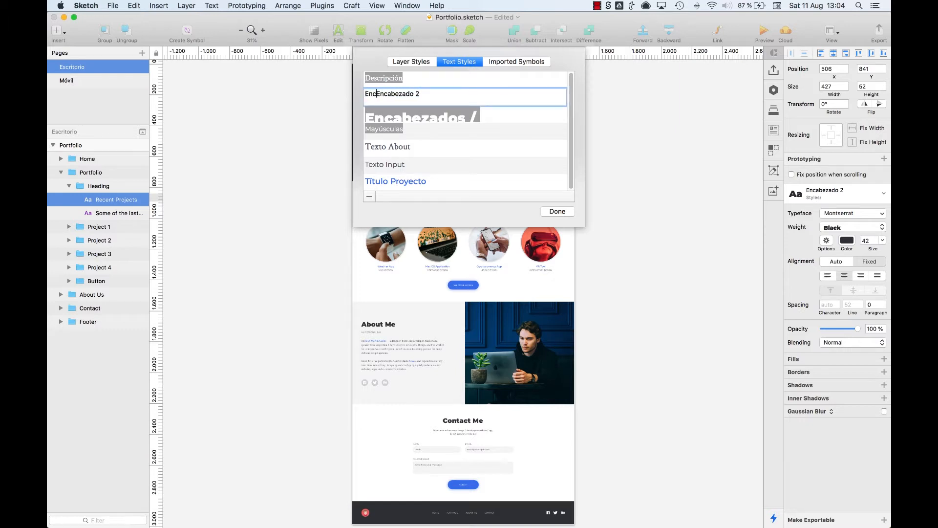
pyautogui.write('dos /')
pyautogui.press('Return')
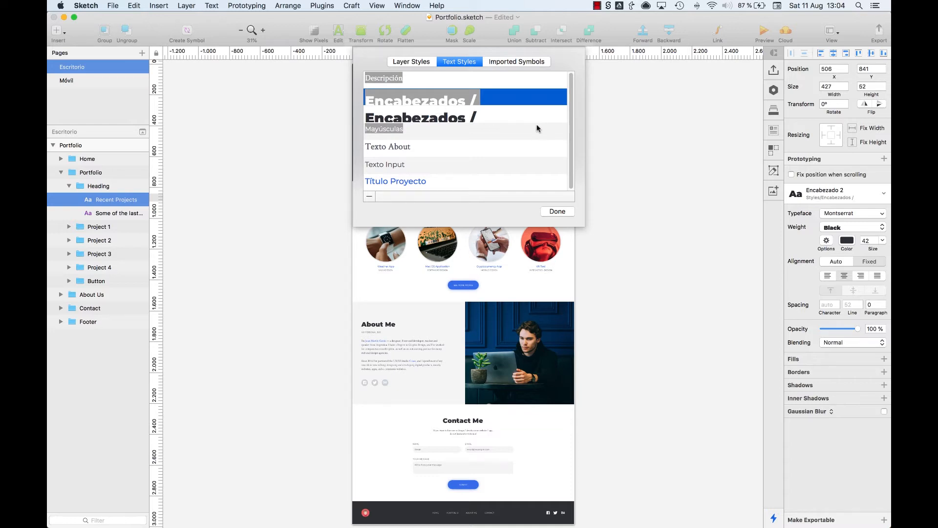
pyautogui.click(555, 211)
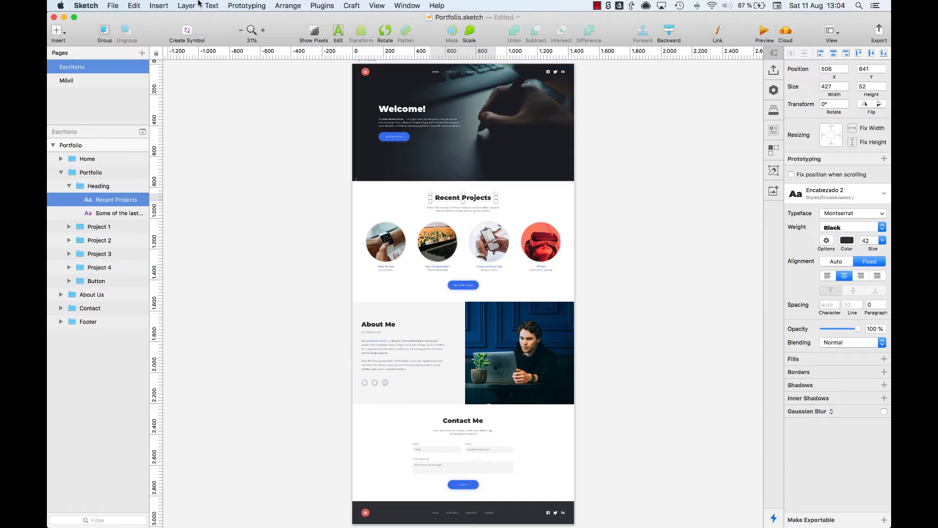
# Examine the Encabezados group among the document text styles available for insertion
pyautogui.click(158, 5)
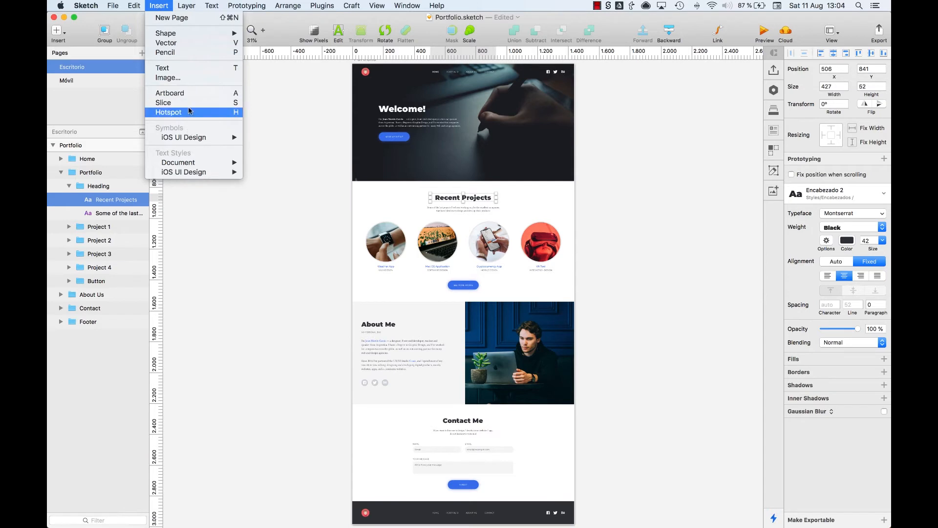
pyautogui.moveTo(211, 162)
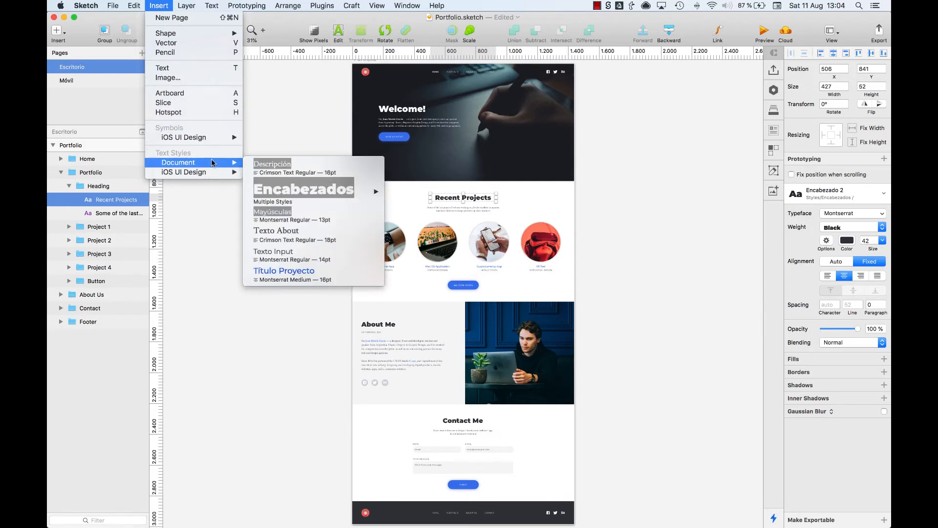
pyautogui.moveTo(313, 184)
pyautogui.click(631, 251)
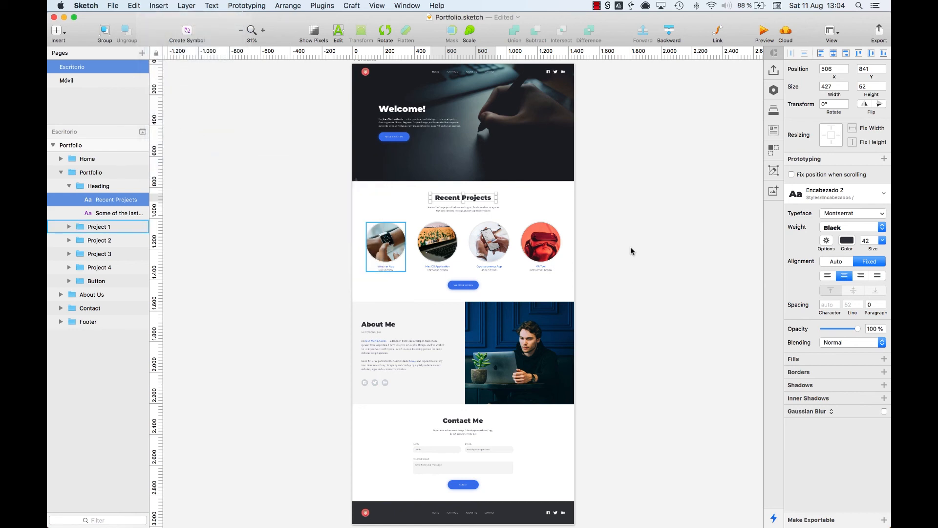